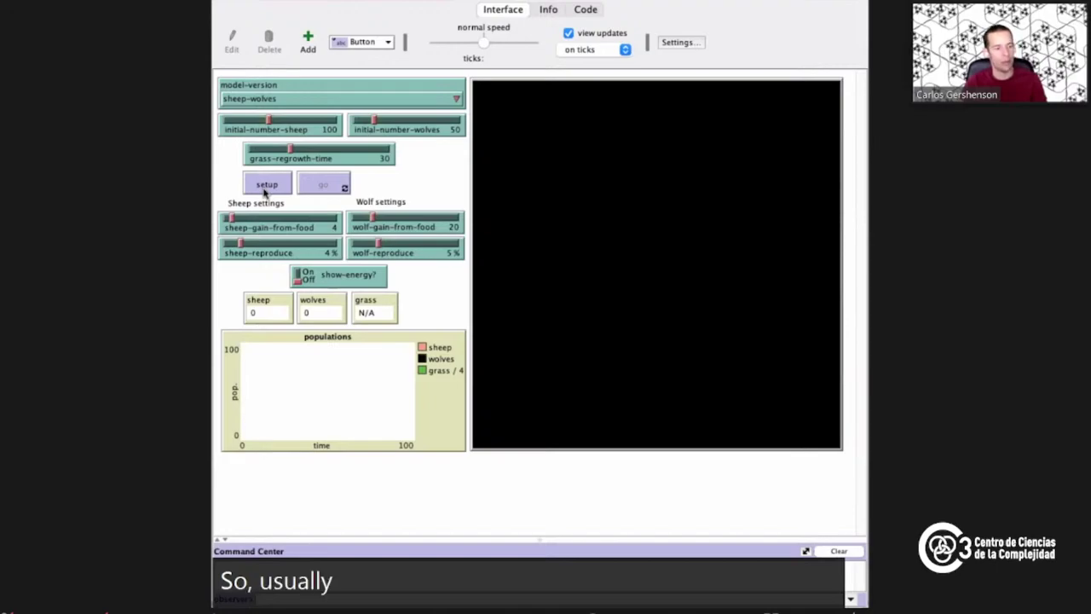
Set up and run the sheep-wolves version with 100 sheep and 50 wolves until it stops, and dismiss the message
{"action": "left_click", "coordinate": [264, 187]}
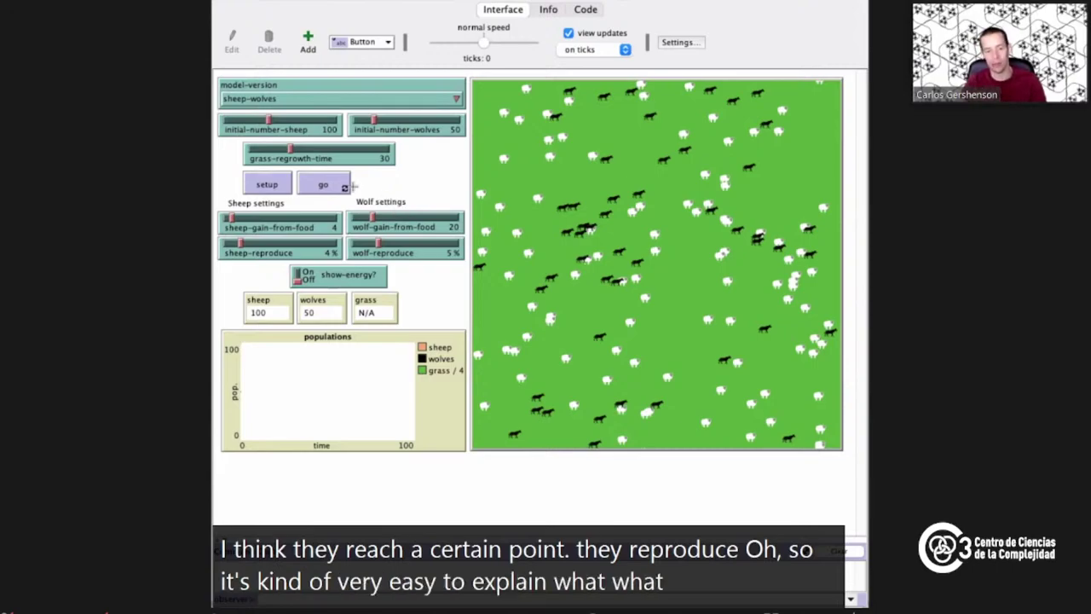
{"action": "left_click", "coordinate": [324, 186]}
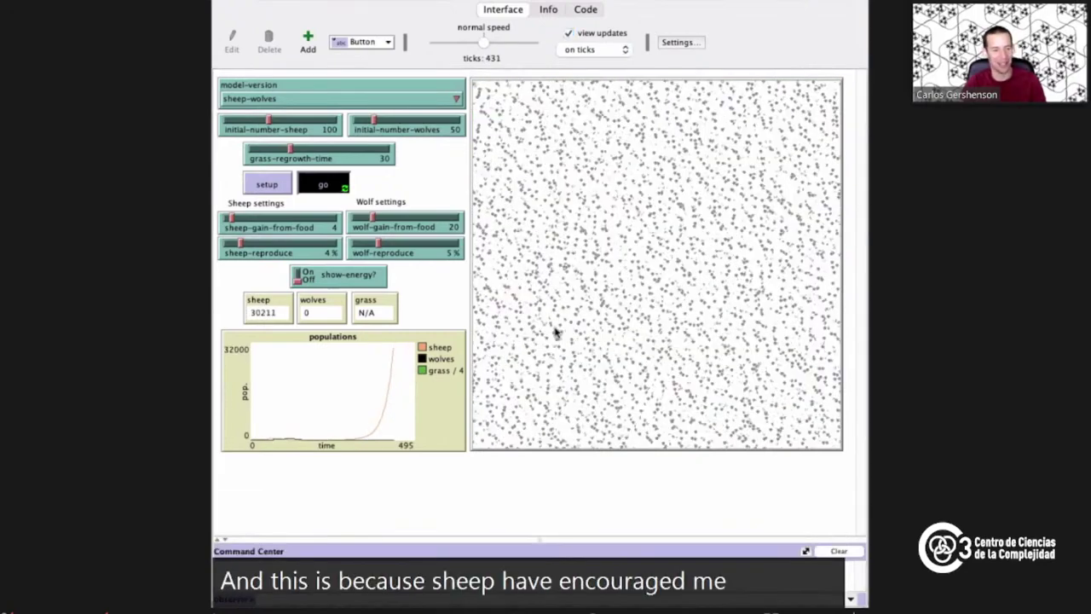
{"action": "left_click", "coordinate": [555, 333]}
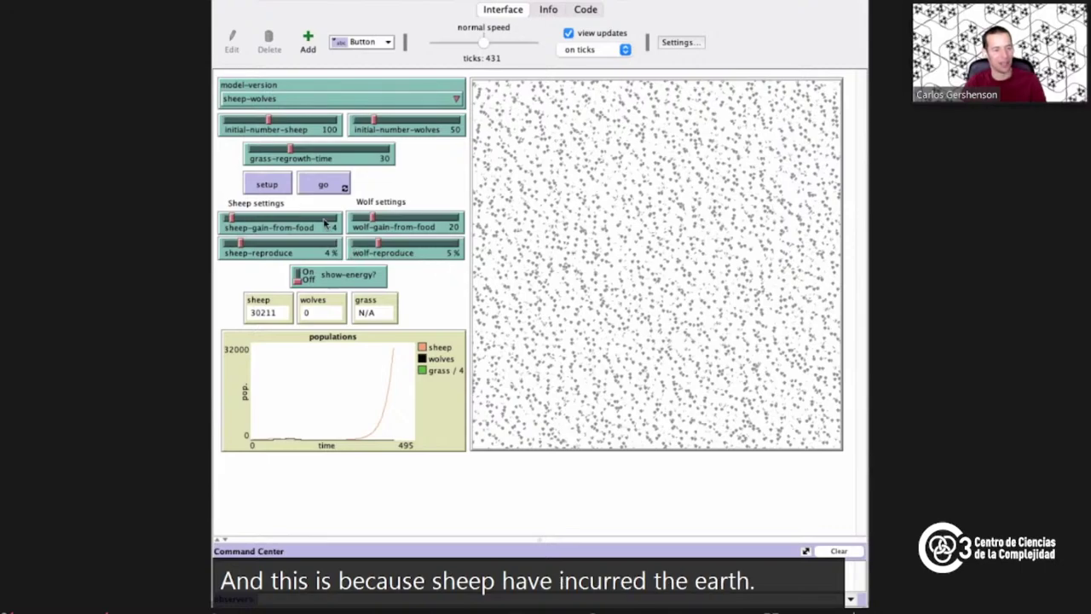
Switch the model version to sheep-wolves-grass, initialize it, and run the simulation
{"action": "left_click", "coordinate": [369, 101]}
{"action": "left_click", "coordinate": [289, 128]}
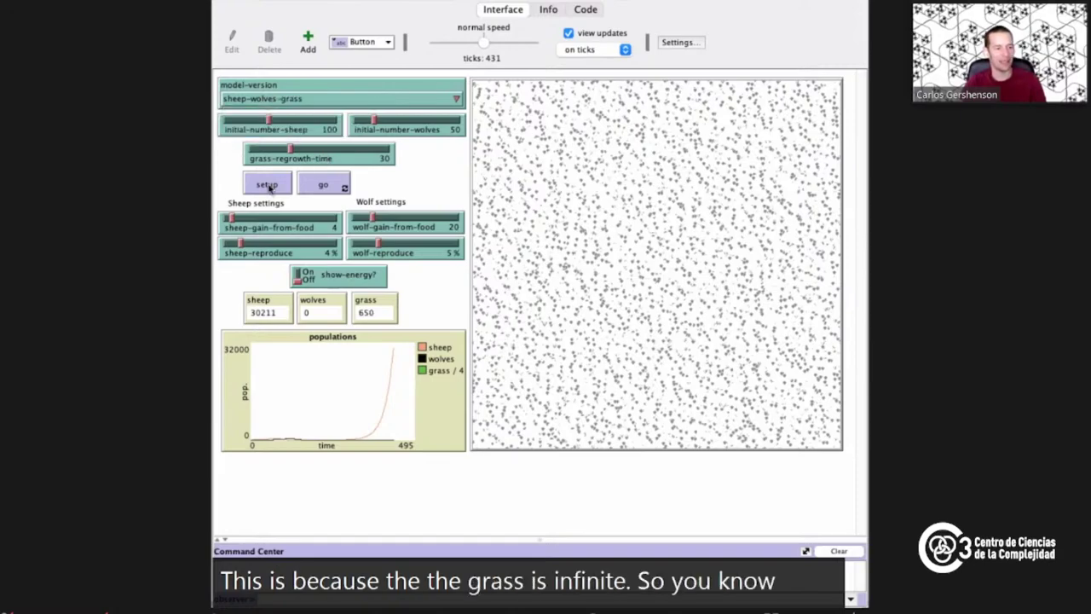
{"action": "left_click", "coordinate": [288, 191]}
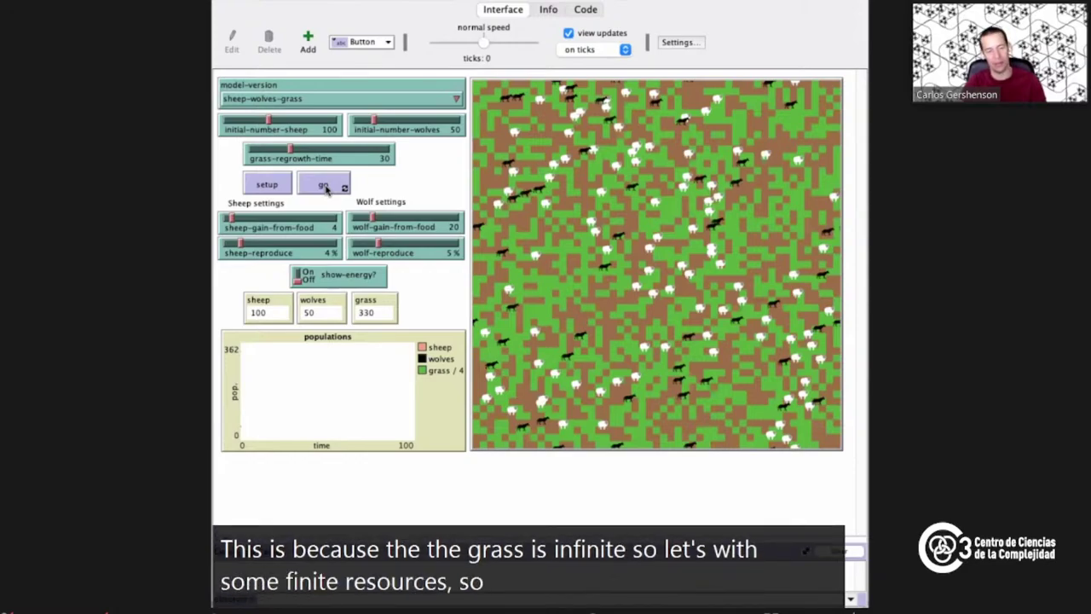
{"action": "left_click", "coordinate": [324, 186]}
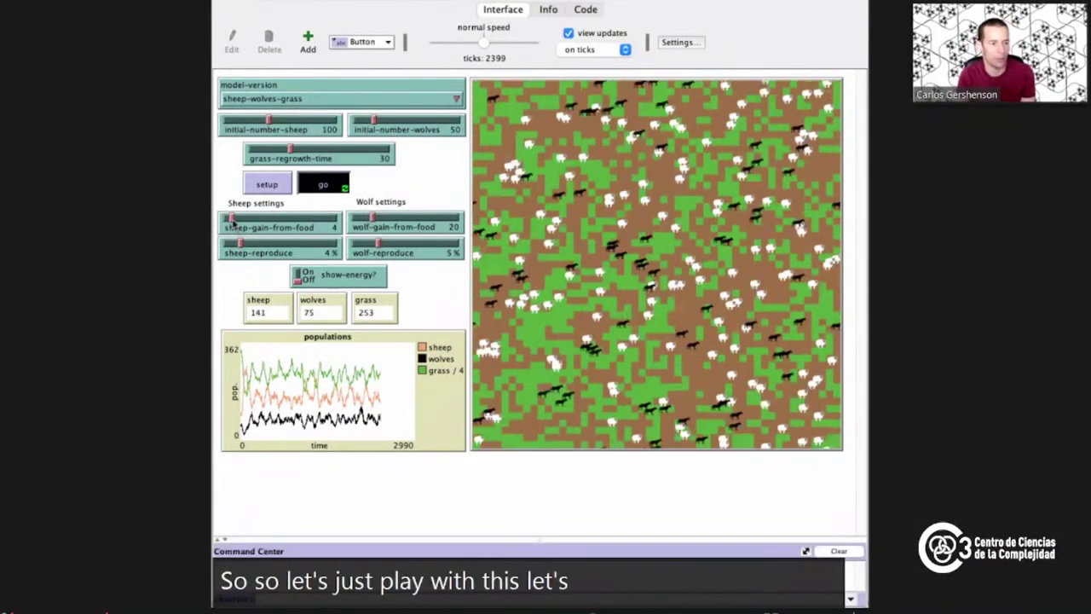
Set sheep-gain-from-food to 20 and rerun the sheep-wolves-grass simulation from a fresh setup, resetting it at the end
{"action": "left_click", "coordinate": [267, 218]}
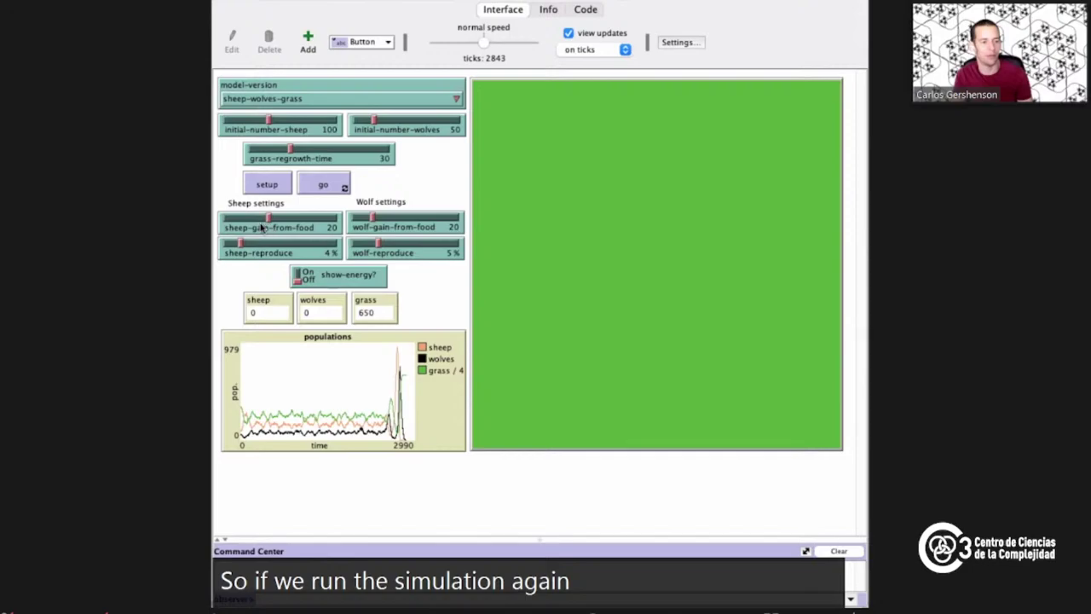
{"action": "left_click", "coordinate": [267, 185]}
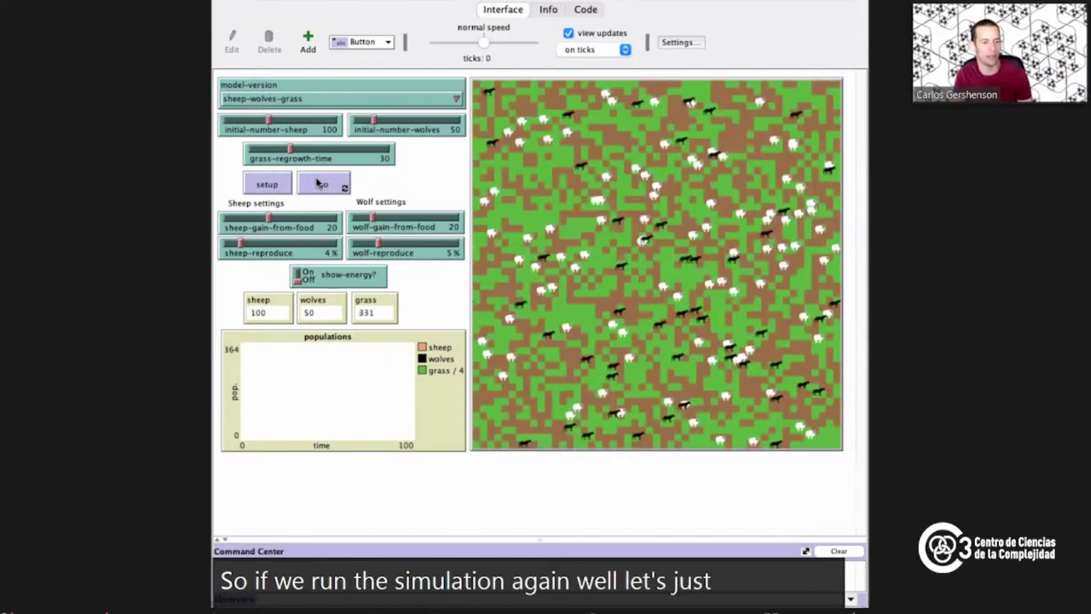
{"action": "left_click", "coordinate": [321, 184]}
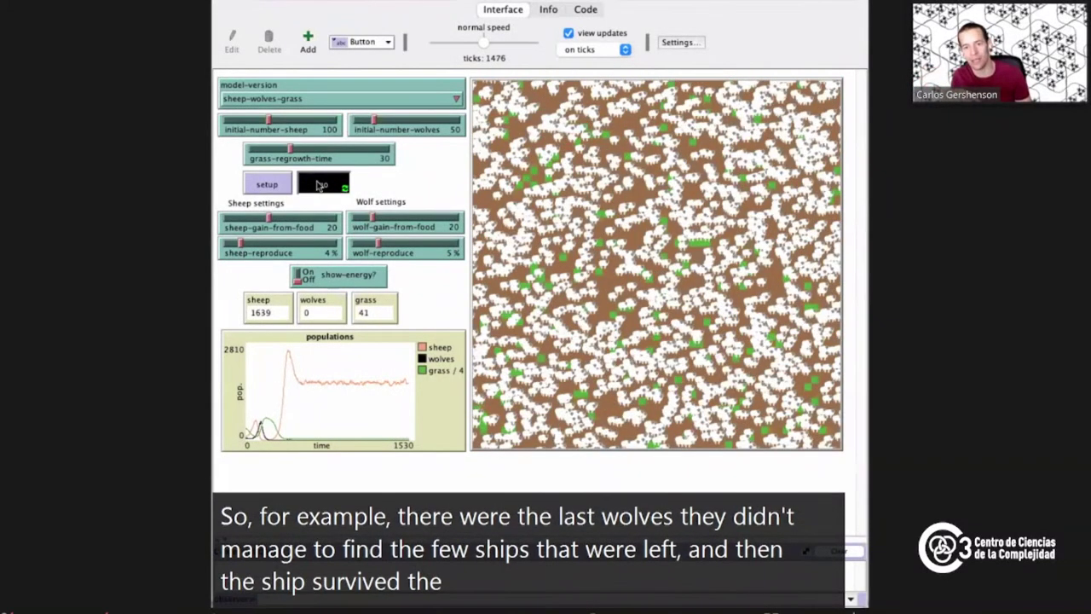
{"action": "left_click", "coordinate": [277, 190]}
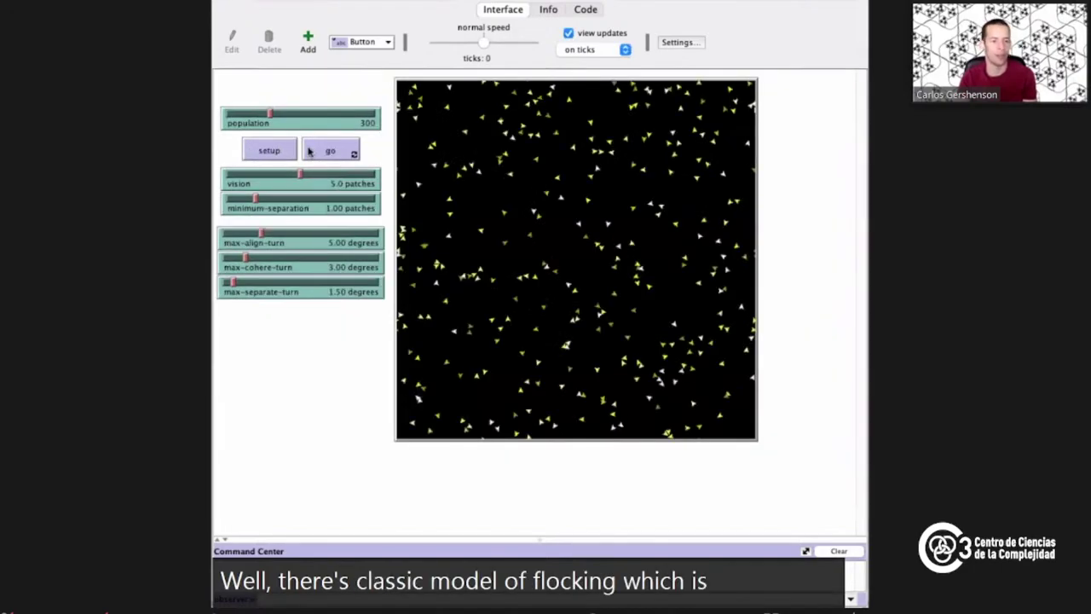
Run the flocking simulation with 300 birds and try a vision of 2.5 patches followed by 10 patches
{"action": "left_click", "coordinate": [332, 151]}
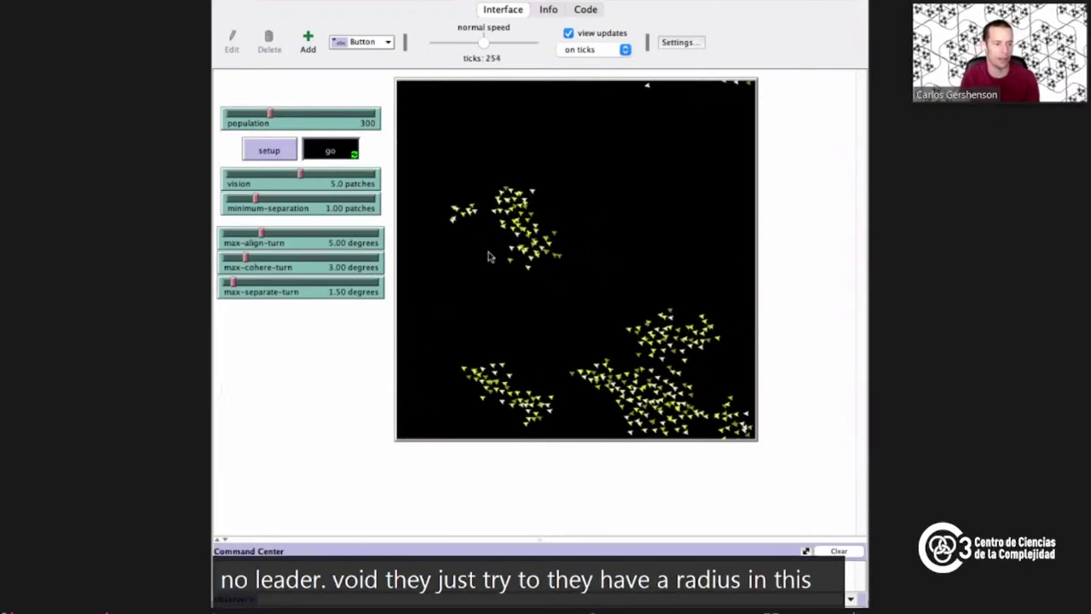
{"action": "right_click", "coordinate": [587, 248]}
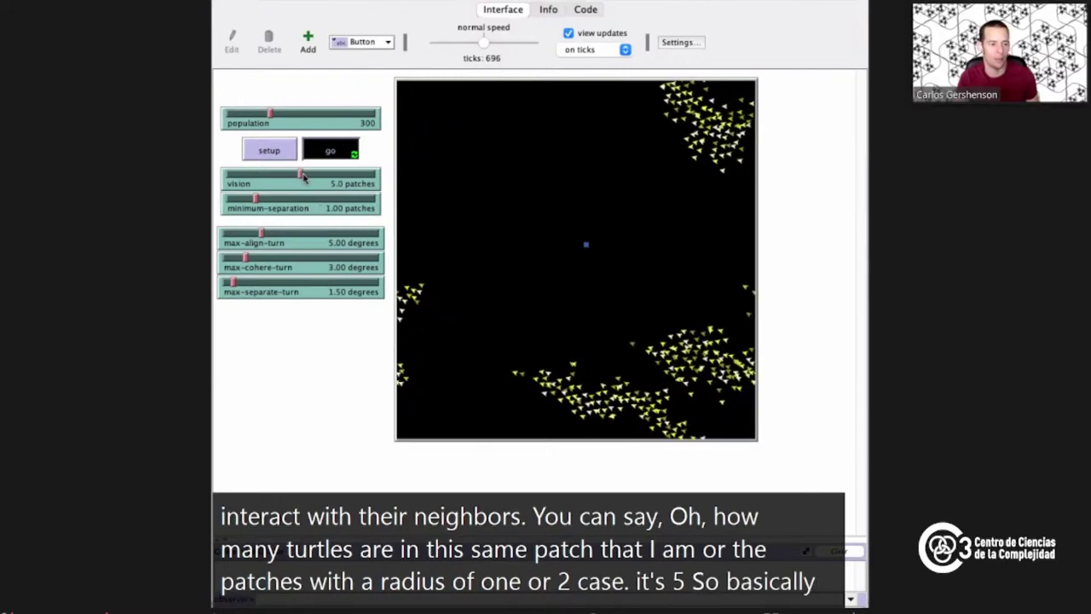
{"action": "left_click_drag", "start_coordinate": [300, 175], "coordinate": [262, 184]}
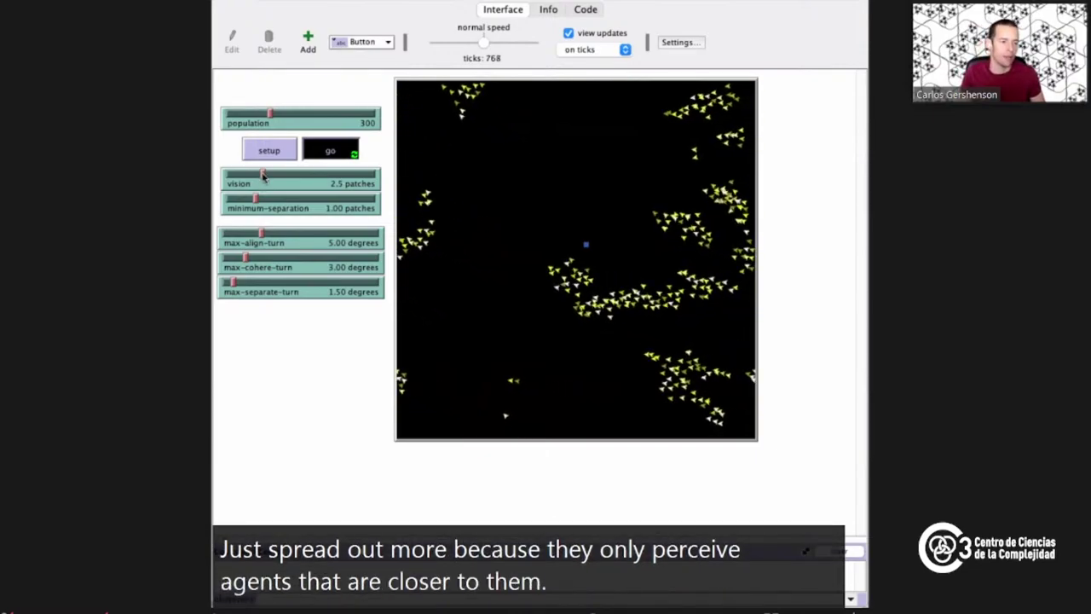
{"action": "left_click_drag", "start_coordinate": [262, 176], "coordinate": [379, 173]}
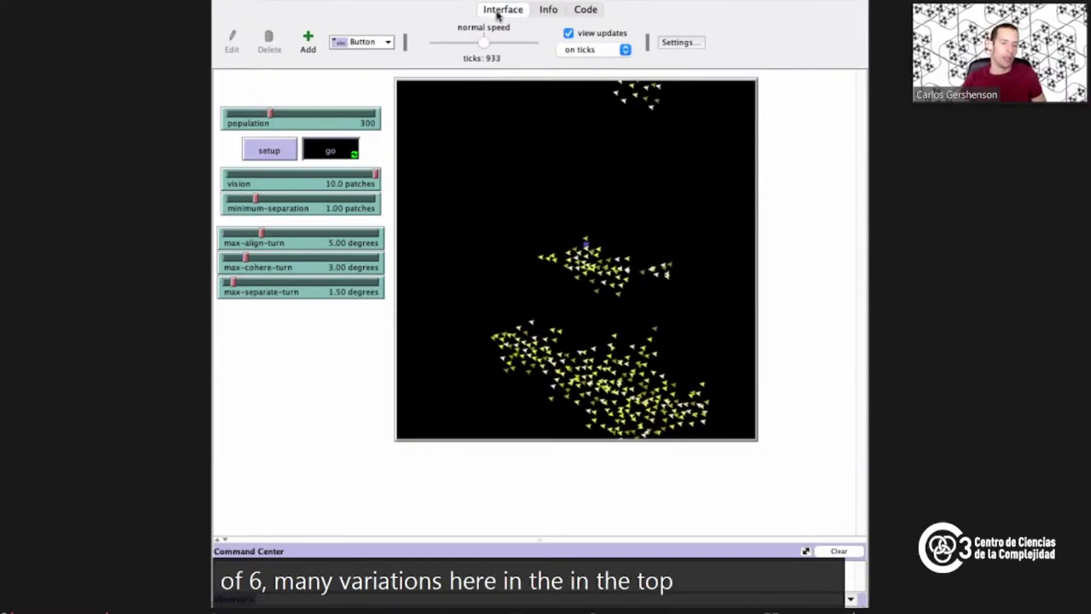
Read the flocking model's documentation on its rules and things to try, and look through its procedure code
{"action": "left_click", "coordinate": [546, 10]}
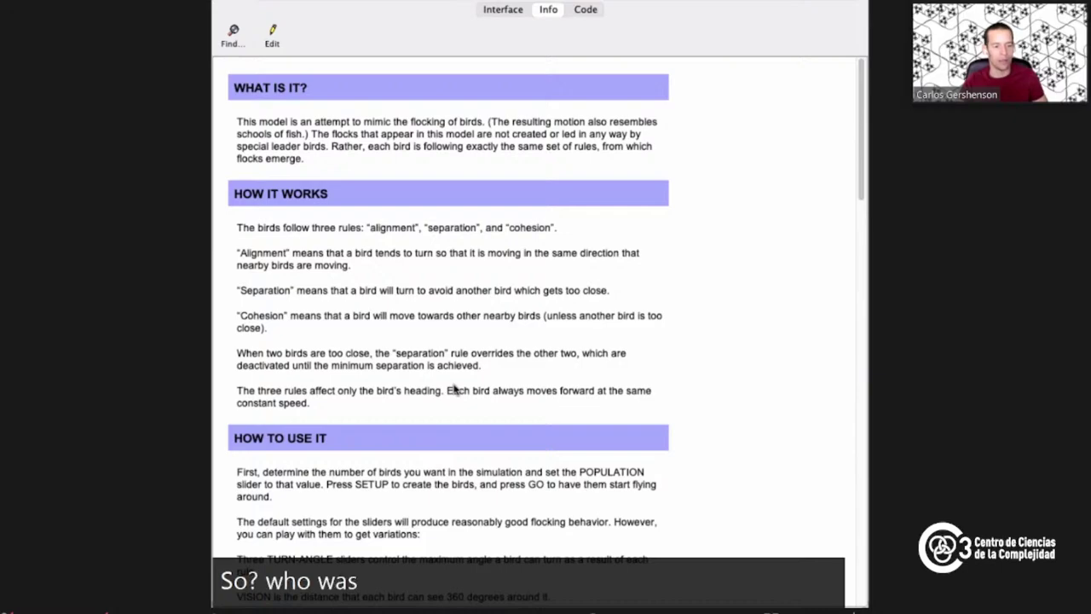
{"action": "scroll", "coordinate": [454, 389], "scroll_direction": "down", "scroll_amount": 5}
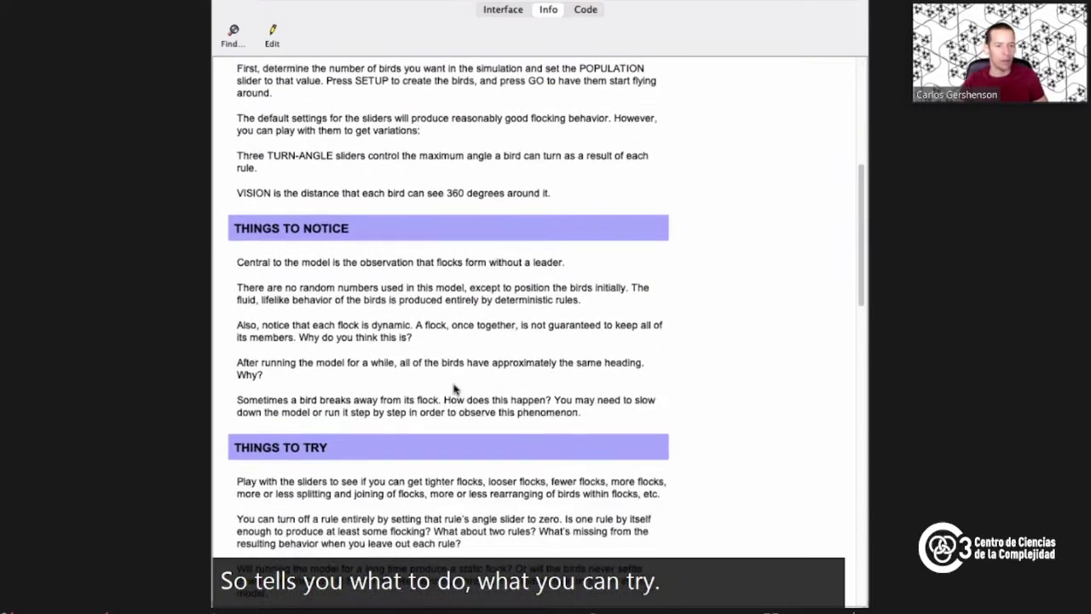
{"action": "left_click", "coordinate": [587, 10]}
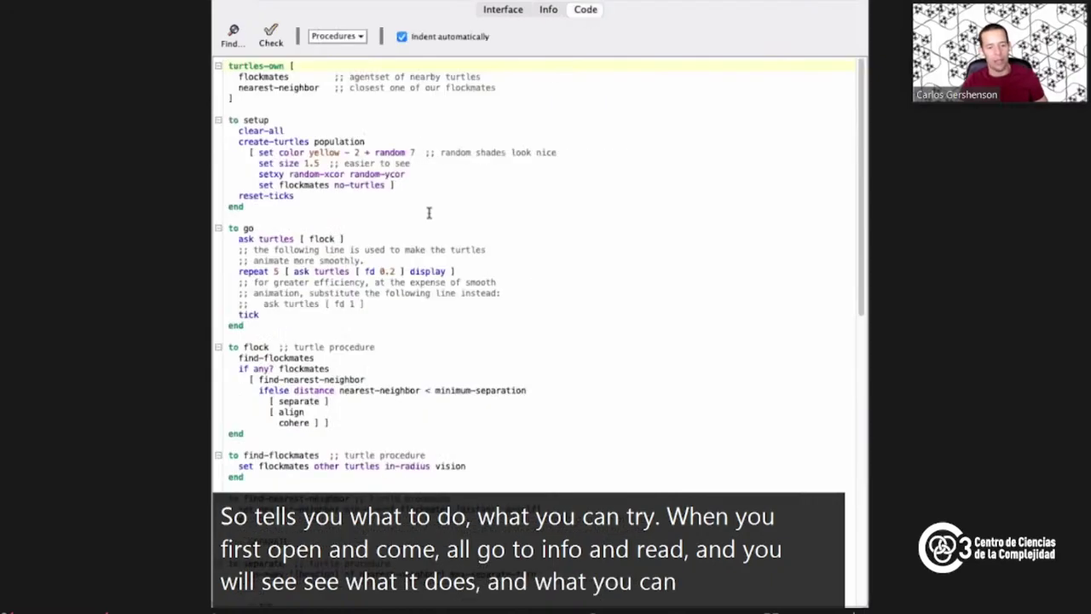
{"action": "scroll", "coordinate": [429, 213], "scroll_direction": "down", "scroll_amount": 10}
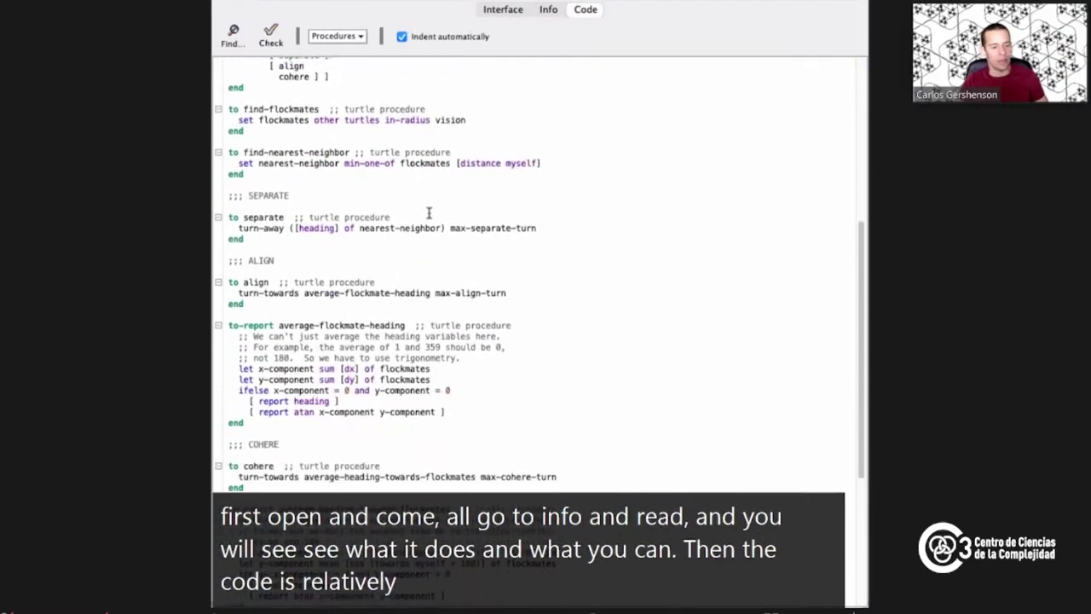
{"action": "scroll", "coordinate": [429, 213], "scroll_direction": "down", "scroll_amount": 5}
{"action": "scroll", "coordinate": [345, 69], "scroll_direction": "up", "scroll_amount": 20}
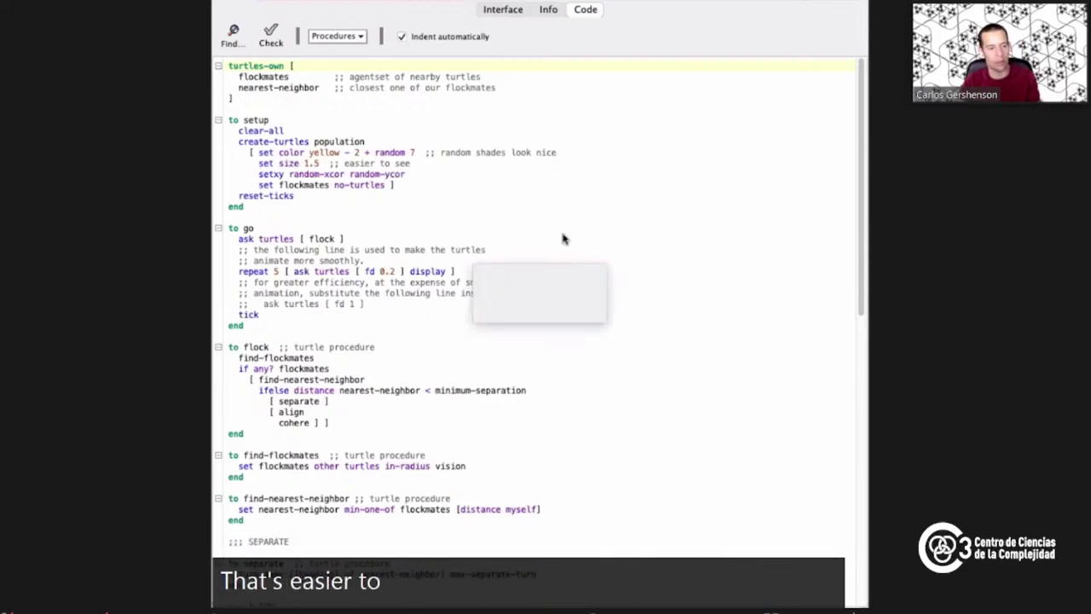
Reopen the sheep-wolves model and examine its setup code, including the model-version condition, patch colouring, and creation of sheep and wolves
{"action": "key", "text": "super+1"}
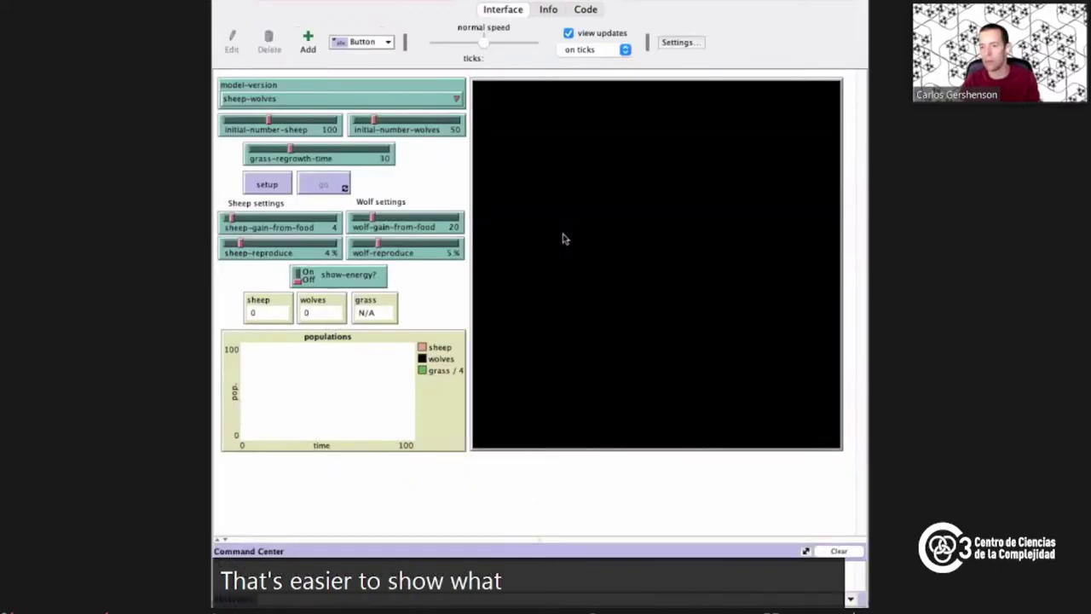
{"action": "left_click", "coordinate": [585, 10]}
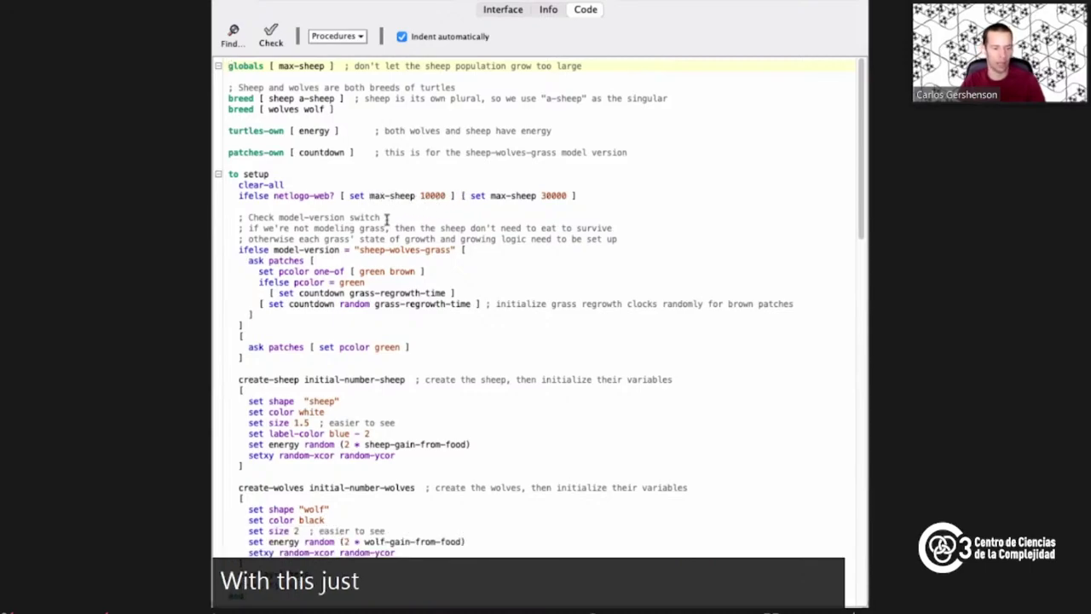
{"action": "scroll", "coordinate": [375, 214], "scroll_direction": "down", "scroll_amount": 3}
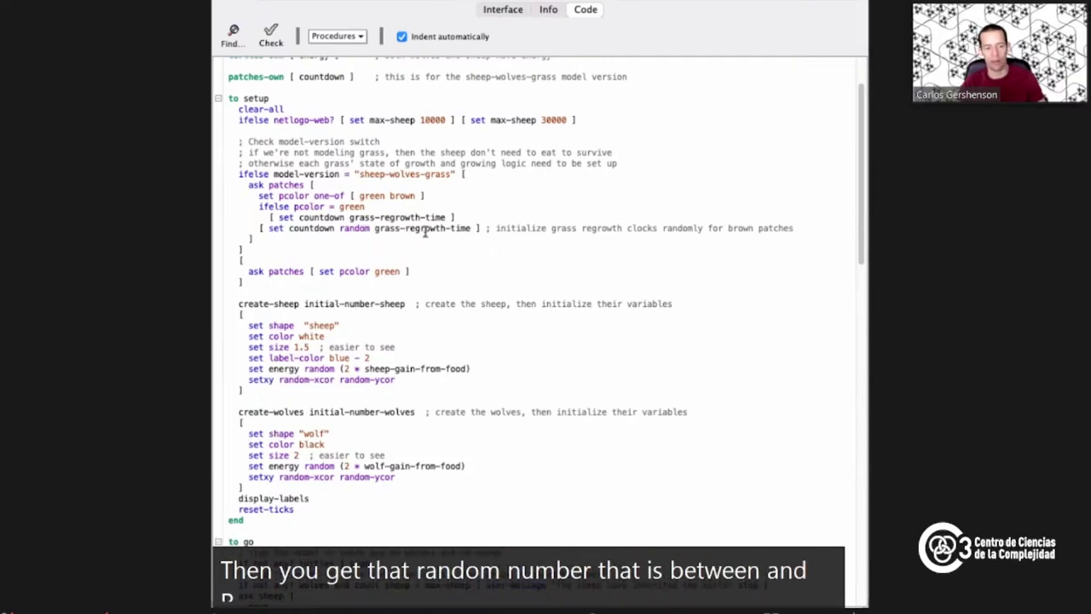
{"action": "scroll", "coordinate": [426, 259], "scroll_direction": "down", "scroll_amount": 2}
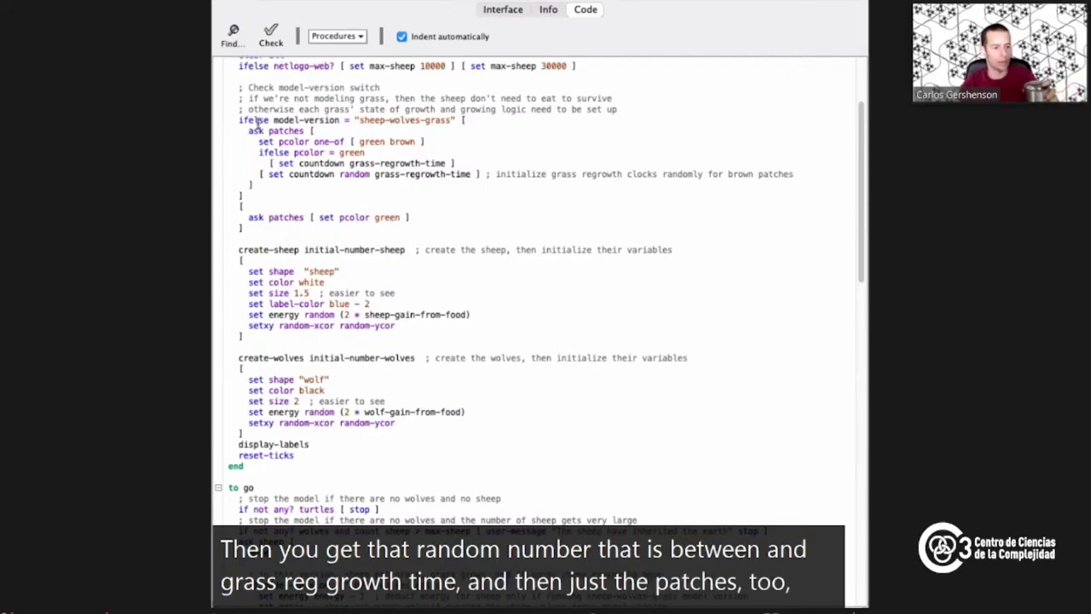
{"action": "left_click", "coordinate": [284, 121]}
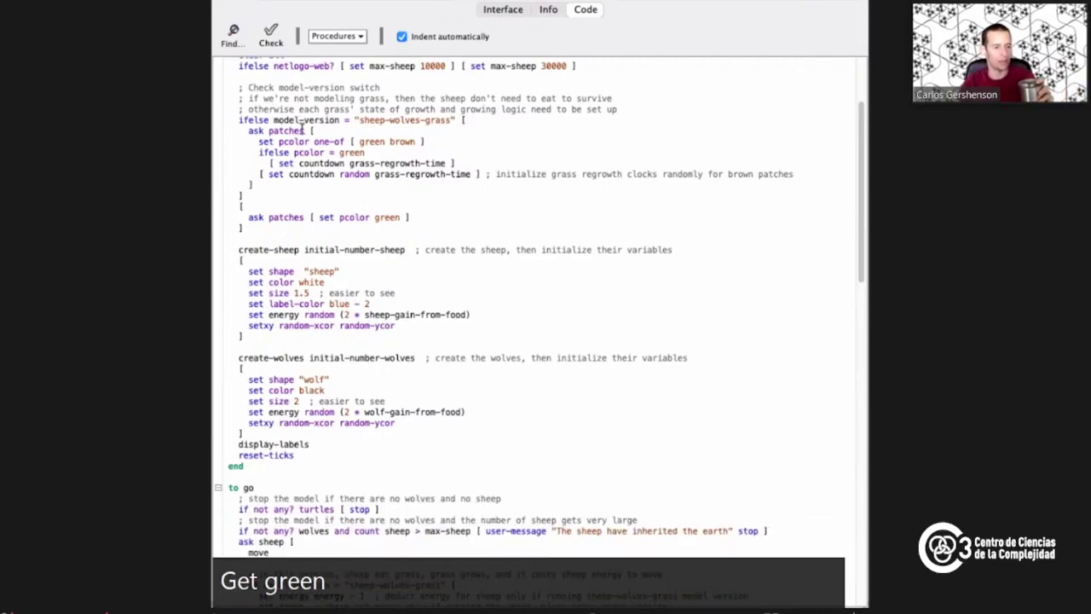
{"action": "left_click_drag", "start_coordinate": [378, 129], "coordinate": [455, 126]}
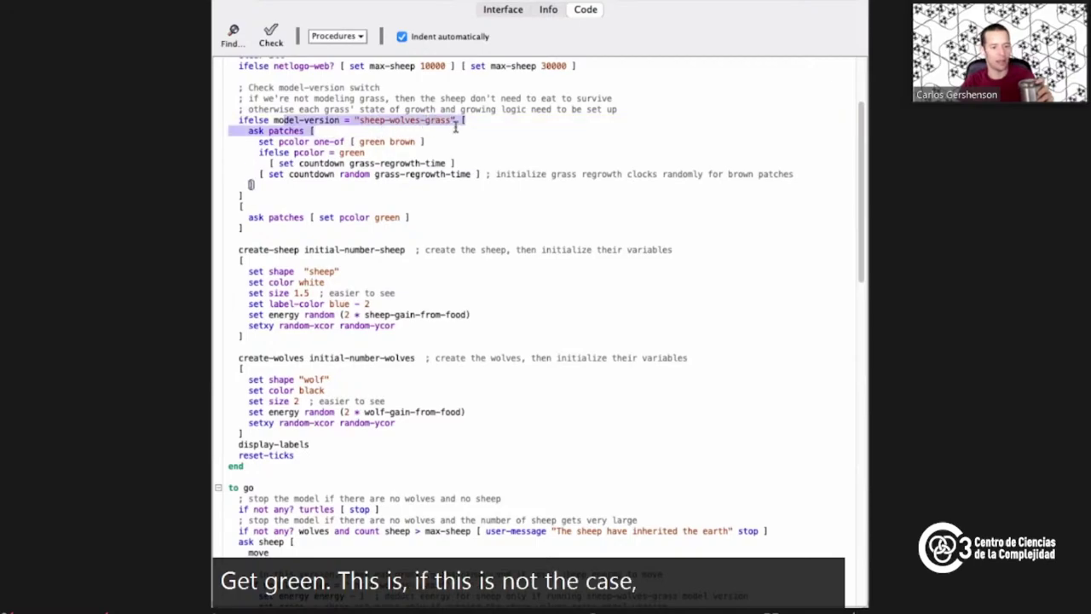
{"action": "left_click", "coordinate": [430, 122]}
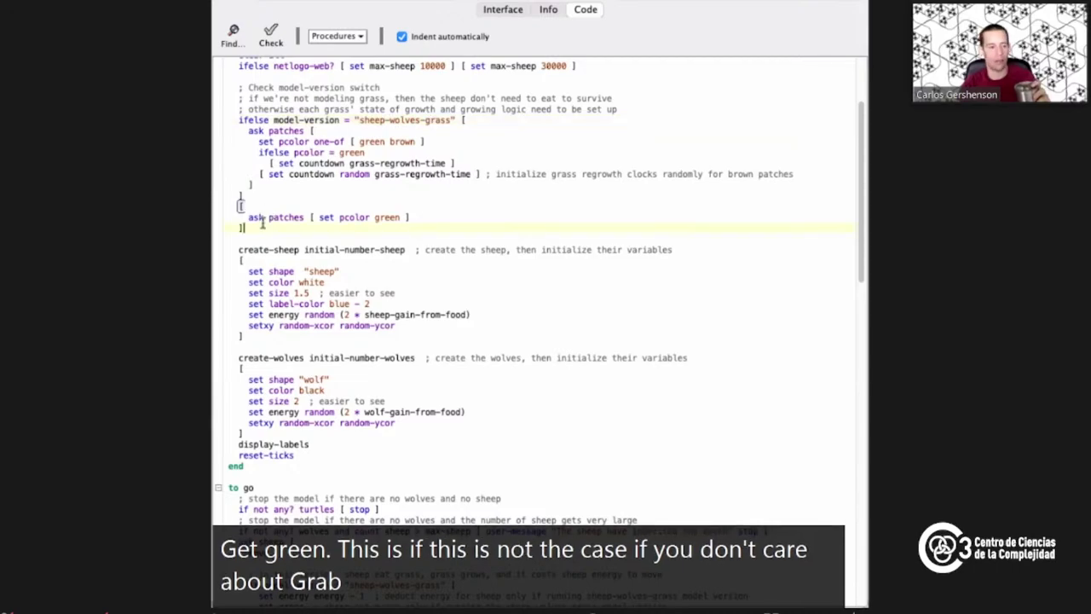
{"action": "double_click", "coordinate": [241, 205]}
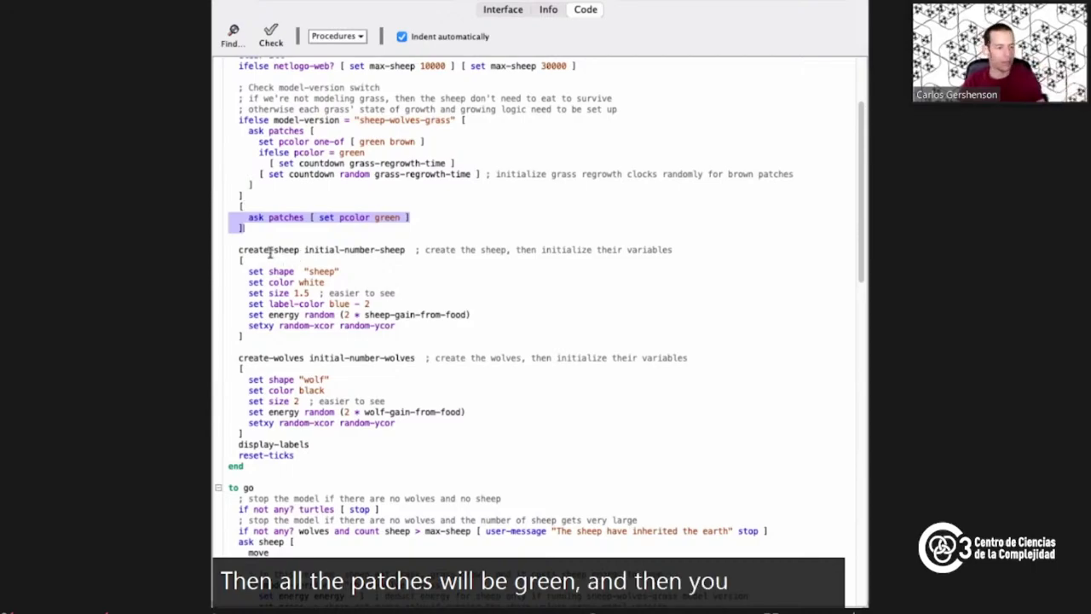
{"action": "scroll", "coordinate": [269, 250], "scroll_direction": "down", "scroll_amount": 1}
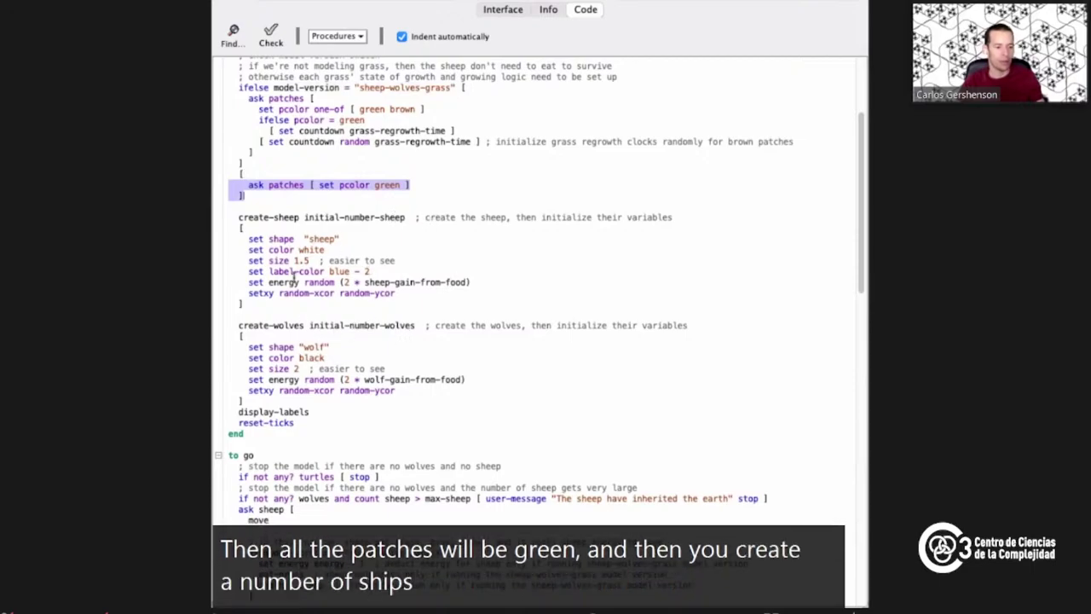
{"action": "scroll", "coordinate": [348, 368], "scroll_direction": "down", "scroll_amount": 3}
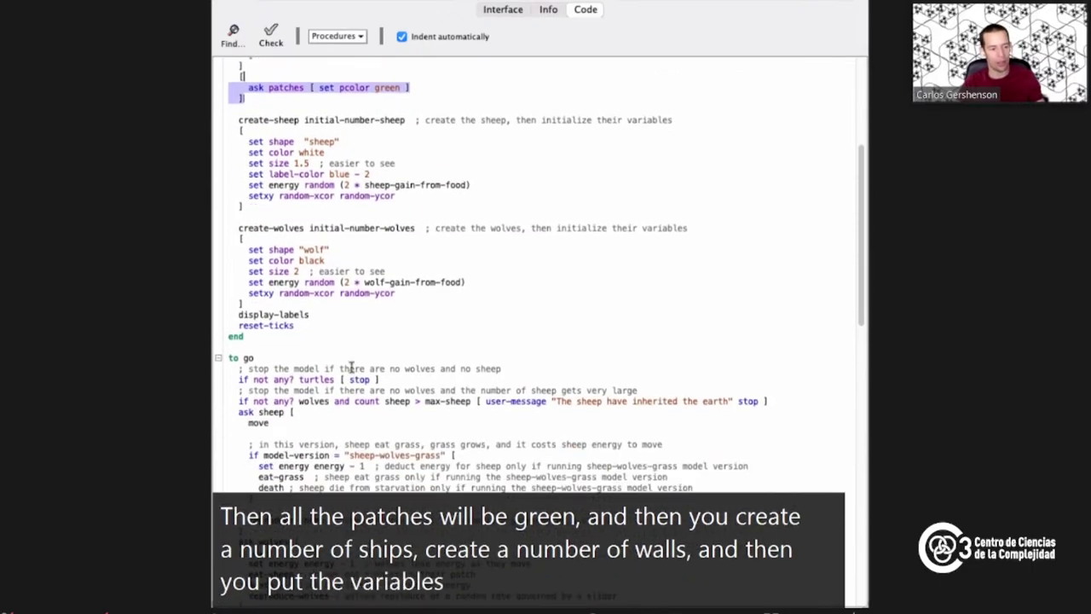
Examine the go procedure and the move, eat-grass, reproduce-sheep and reproduce-wolves procedures in the code
{"action": "scroll", "coordinate": [249, 225], "scroll_direction": "down", "scroll_amount": 4}
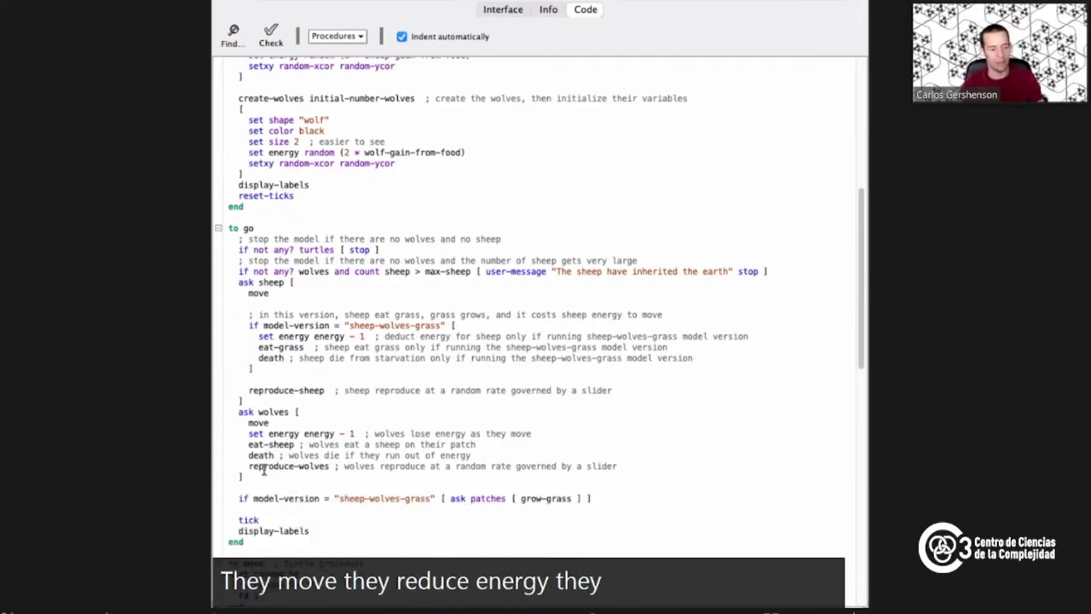
{"action": "scroll", "coordinate": [265, 470], "scroll_direction": "down", "scroll_amount": 5}
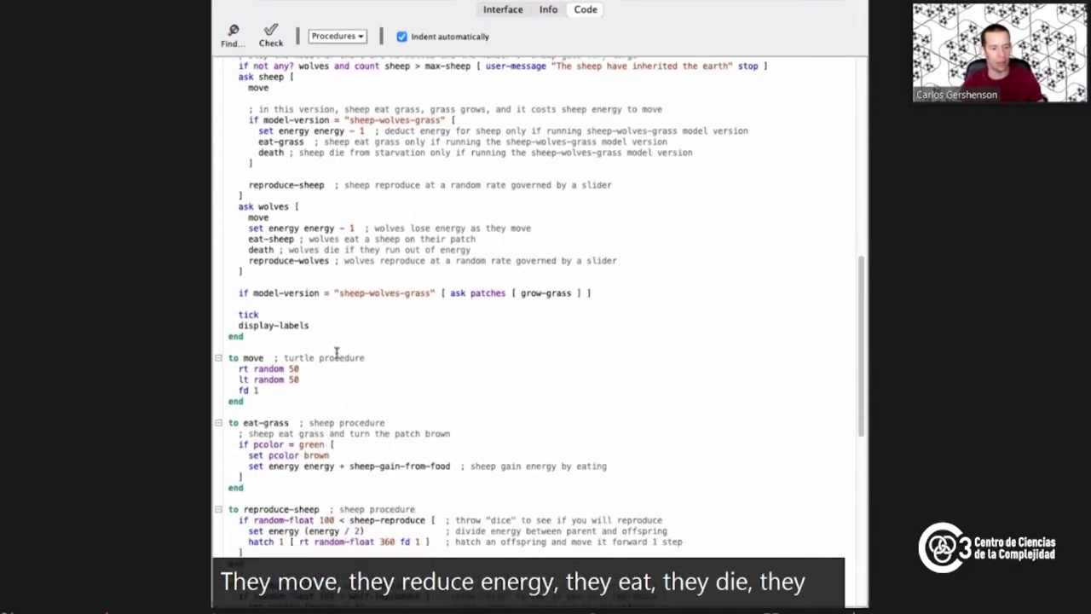
{"action": "scroll", "coordinate": [337, 351], "scroll_direction": "down", "scroll_amount": 1}
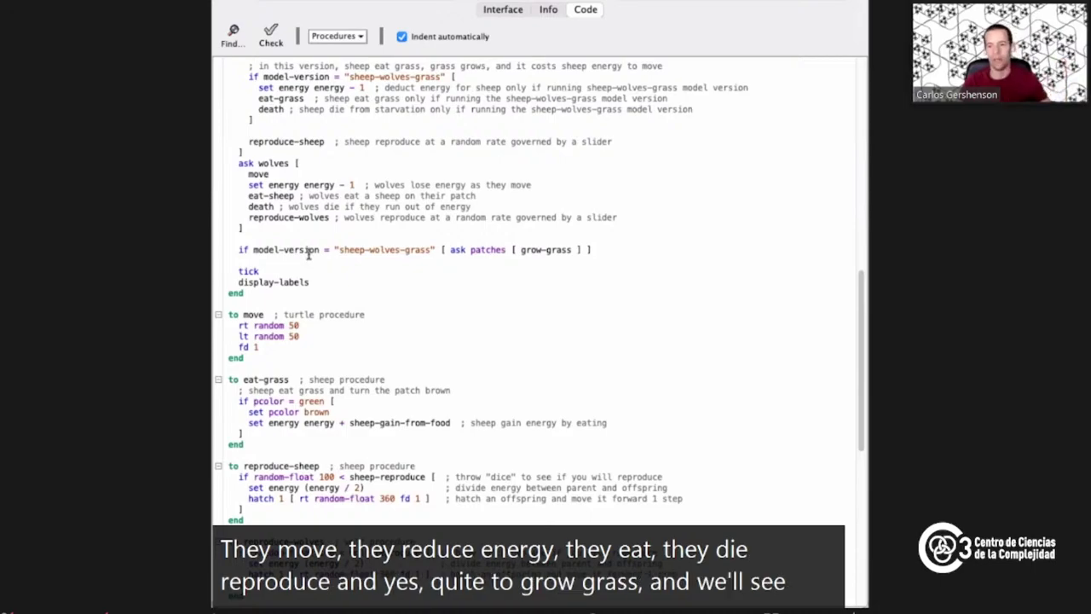
{"action": "scroll", "coordinate": [308, 253], "scroll_direction": "down", "scroll_amount": 1}
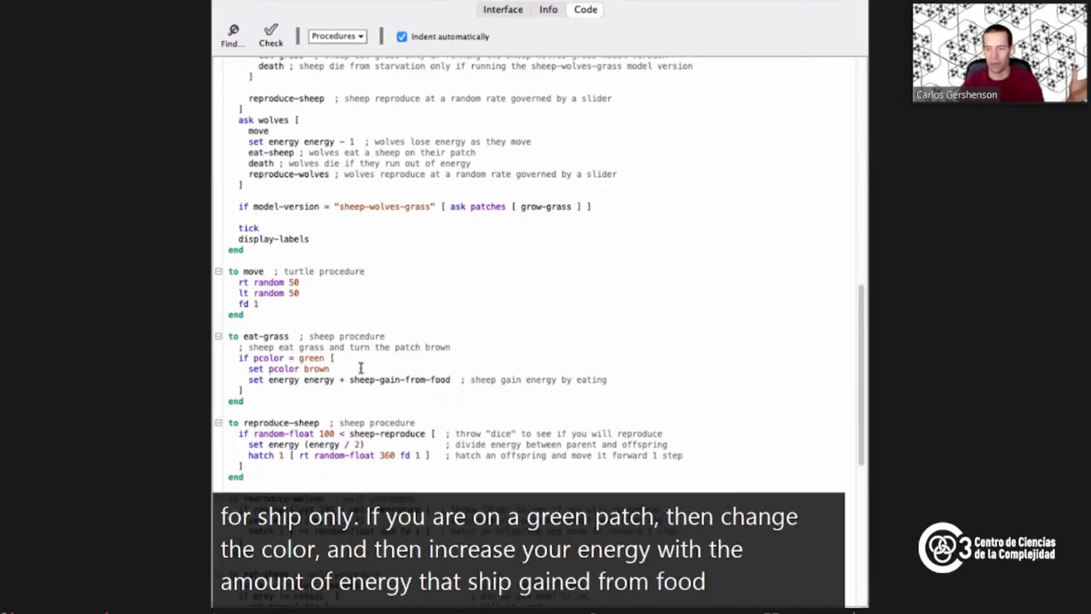
{"action": "scroll", "coordinate": [392, 379], "scroll_direction": "down", "scroll_amount": 3}
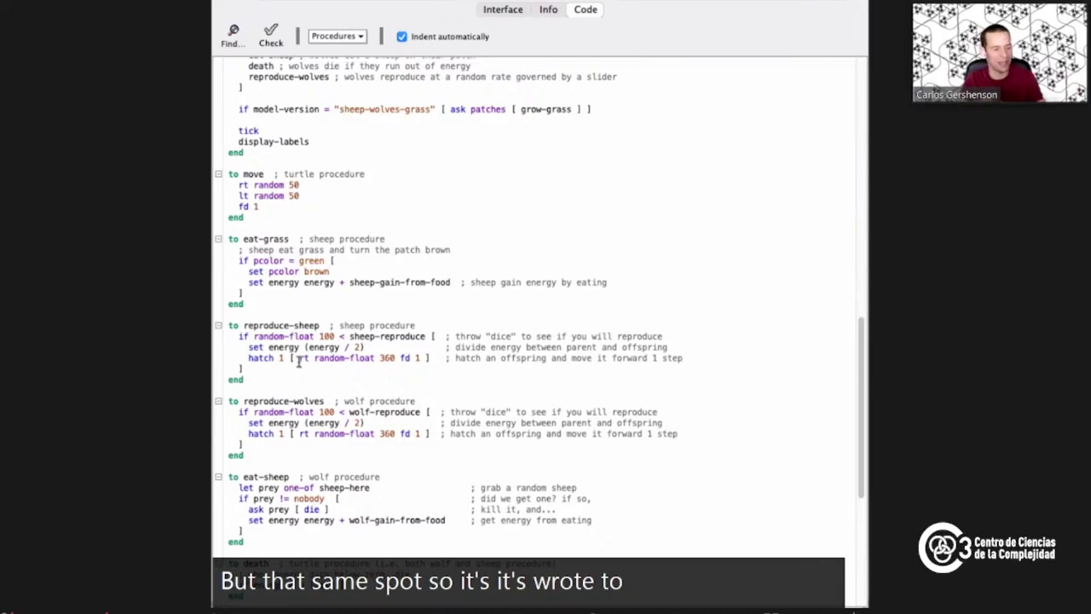
{"action": "scroll", "coordinate": [298, 363], "scroll_direction": "down", "scroll_amount": 3}
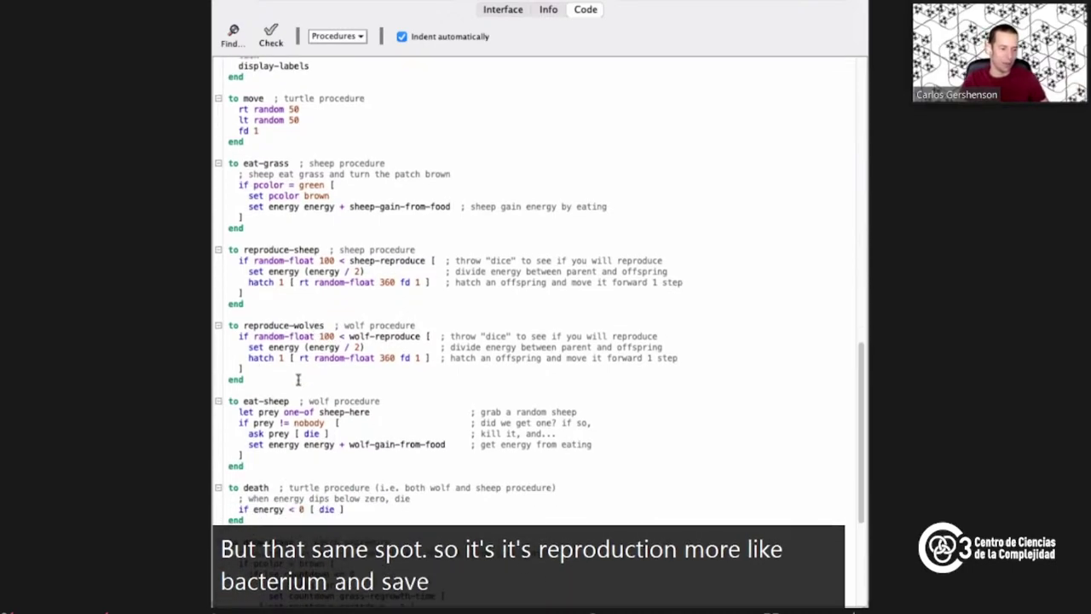
{"action": "scroll", "coordinate": [298, 379], "scroll_direction": "down", "scroll_amount": 4}
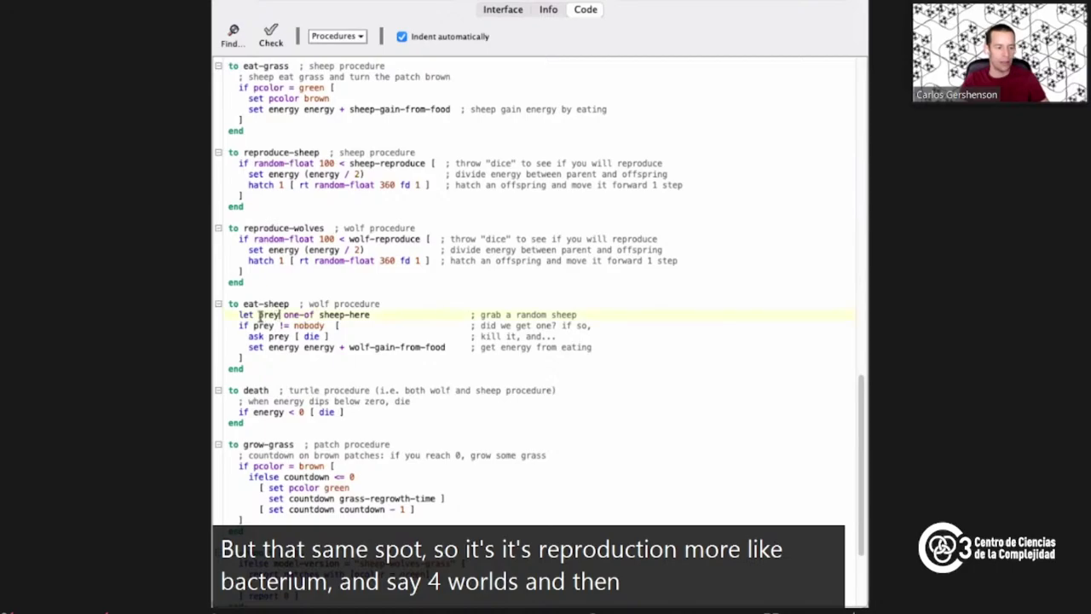
Examine the eat-sheep procedure line by line, covering prey selection, the nobody check, killing the prey, and the wolf's energy gain
{"action": "left_click_drag", "start_coordinate": [280, 315], "coordinate": [239, 314]}
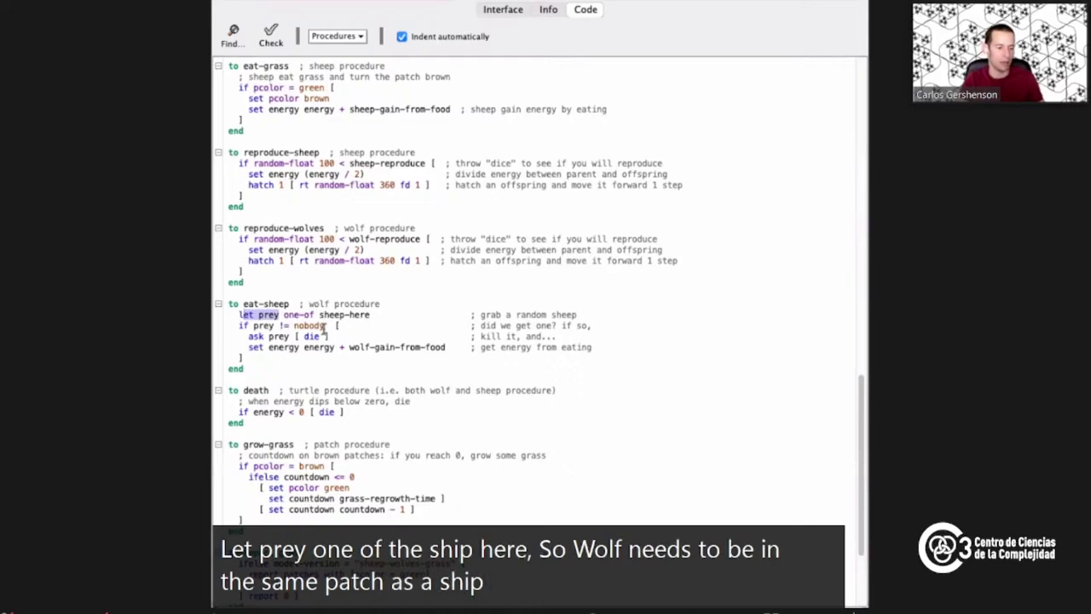
{"action": "left_click_drag", "start_coordinate": [268, 325], "coordinate": [256, 334]}
{"action": "left_click_drag", "start_coordinate": [325, 324], "coordinate": [255, 326]}
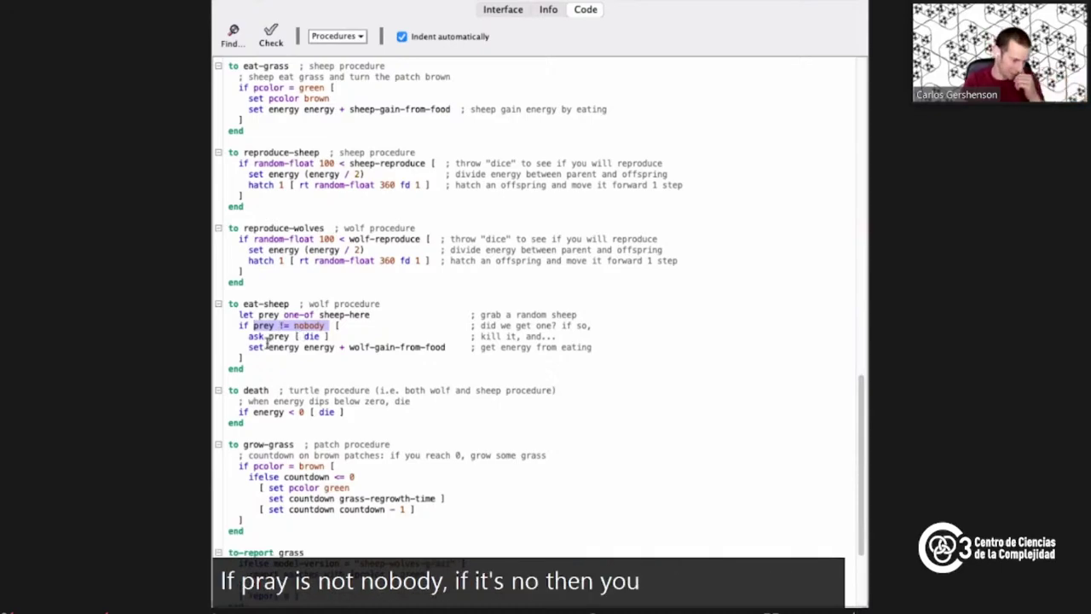
{"action": "left_click", "coordinate": [266, 346]}
{"action": "left_click_drag", "start_coordinate": [278, 341], "coordinate": [246, 339]}
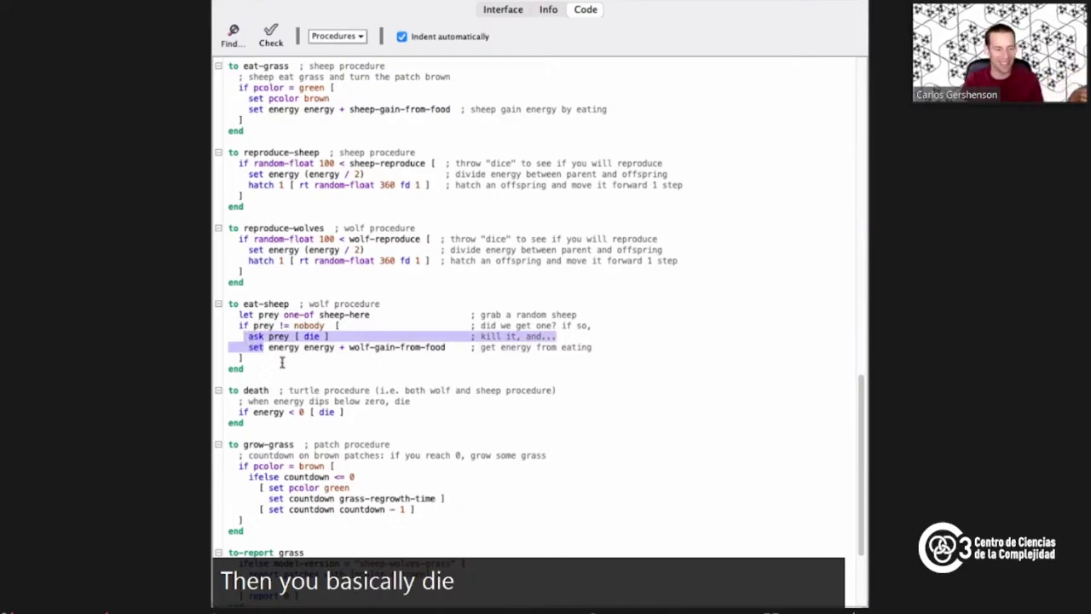
{"action": "left_click", "coordinate": [311, 348]}
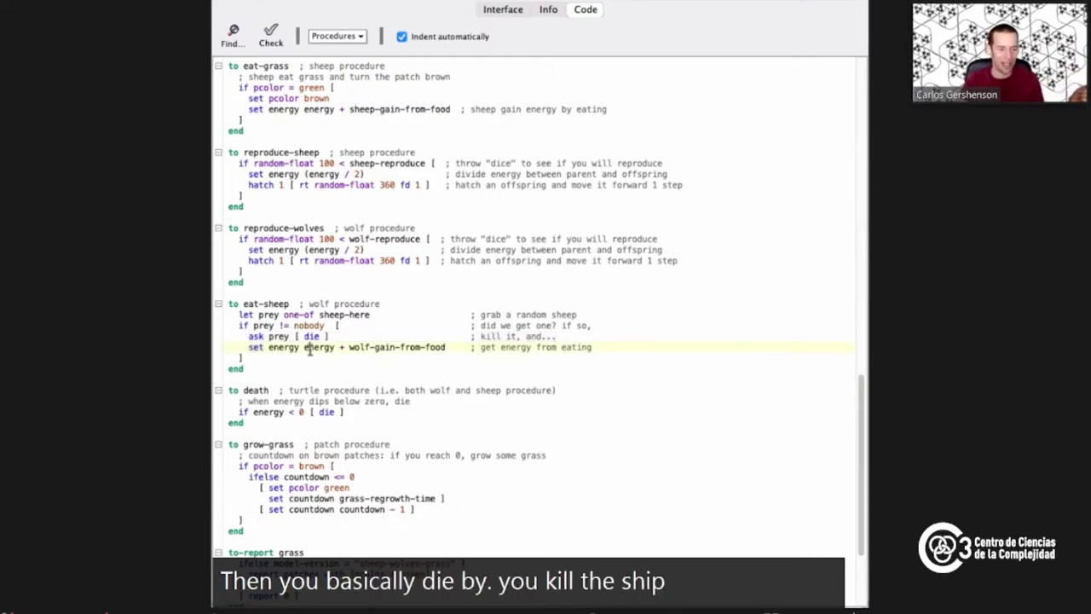
{"action": "left_click", "coordinate": [400, 346], "text": "shift"}
Examine the death, grow-grass, grass-reporting and display-labels procedures at the end of the code
{"action": "scroll", "coordinate": [368, 373], "scroll_direction": "down", "scroll_amount": 2}
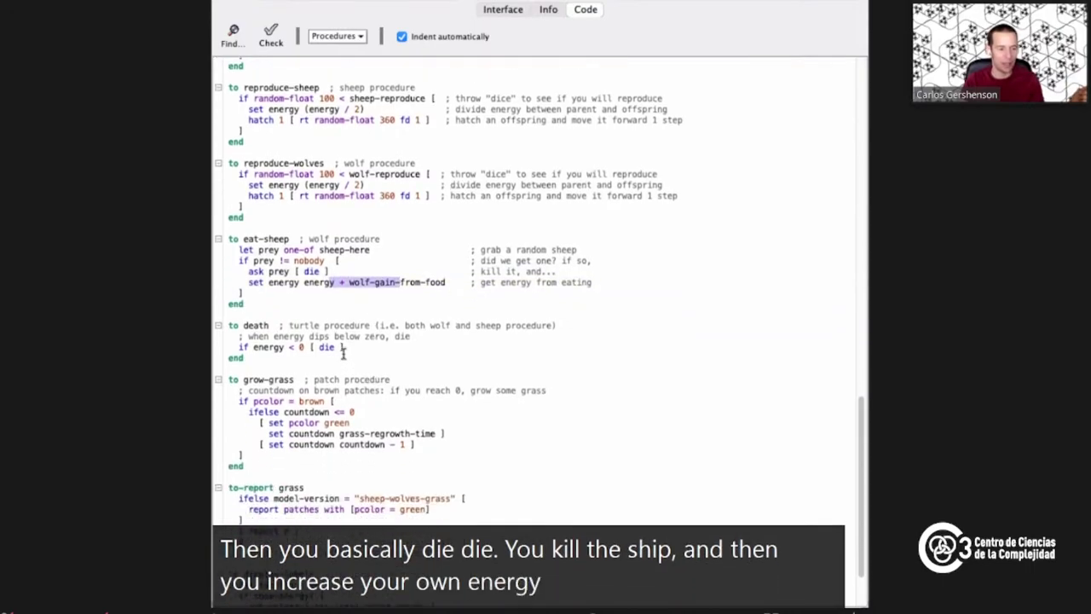
{"action": "left_click_drag", "start_coordinate": [345, 347], "coordinate": [228, 345]}
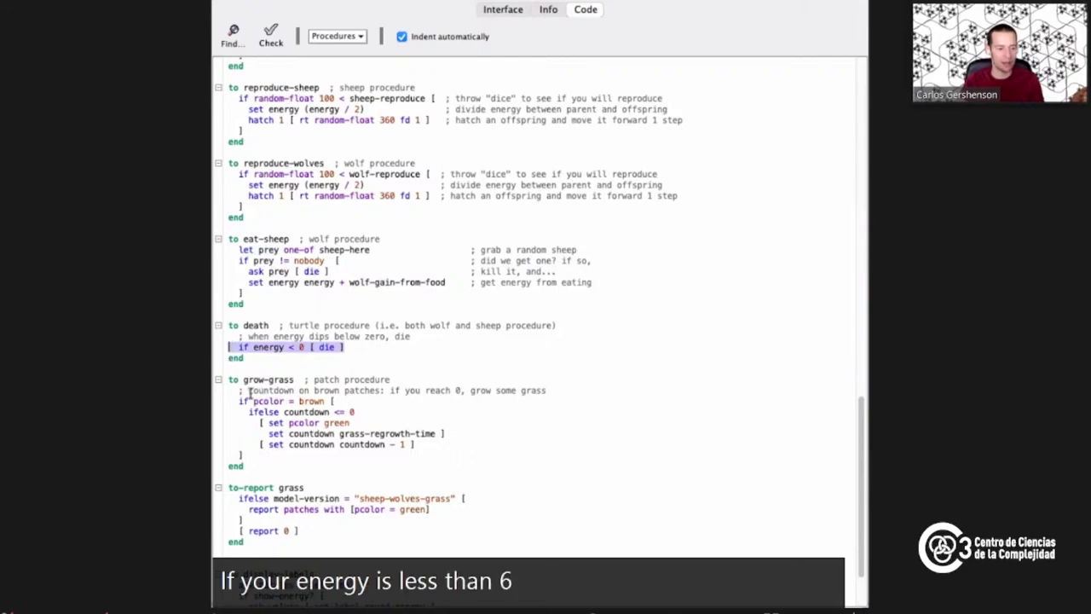
{"action": "left_click_drag", "start_coordinate": [240, 411], "coordinate": [332, 444]}
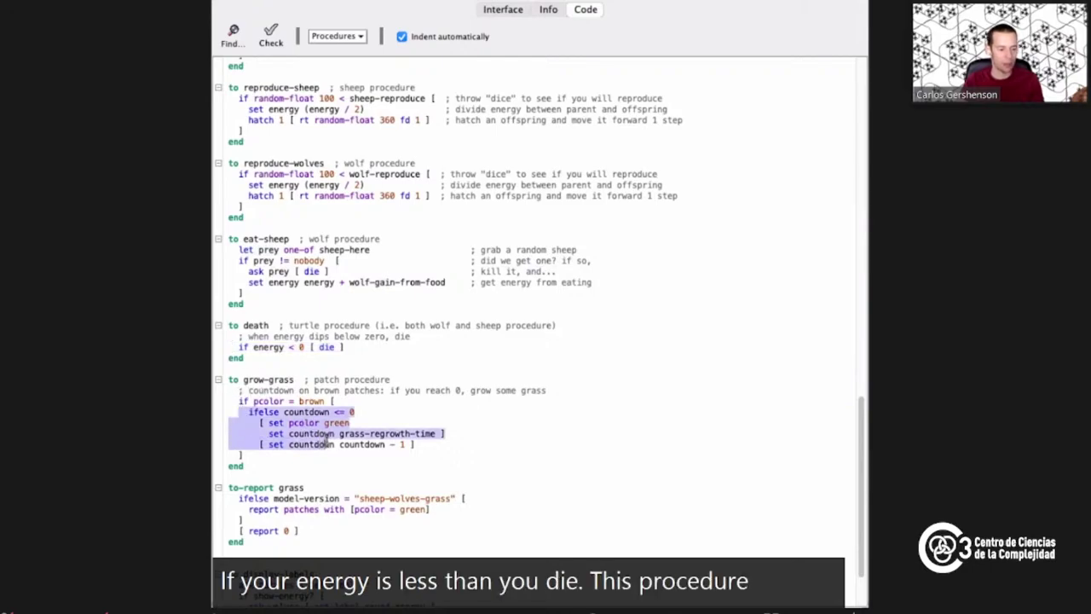
{"action": "scroll", "coordinate": [331, 442], "scroll_direction": "down", "scroll_amount": 3}
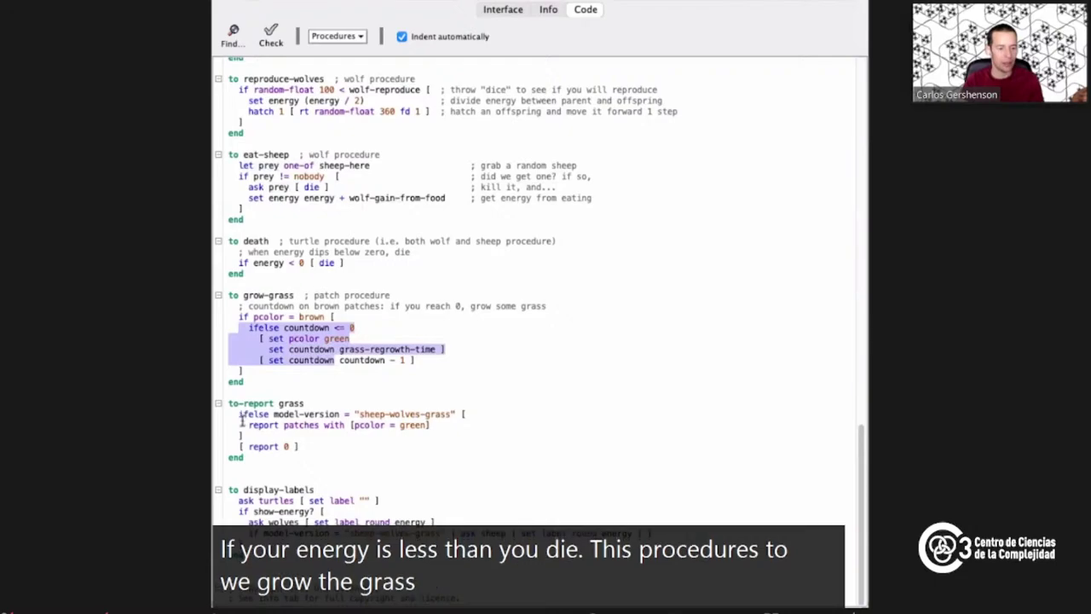
{"action": "left_click_drag", "start_coordinate": [230, 419], "coordinate": [312, 453]}
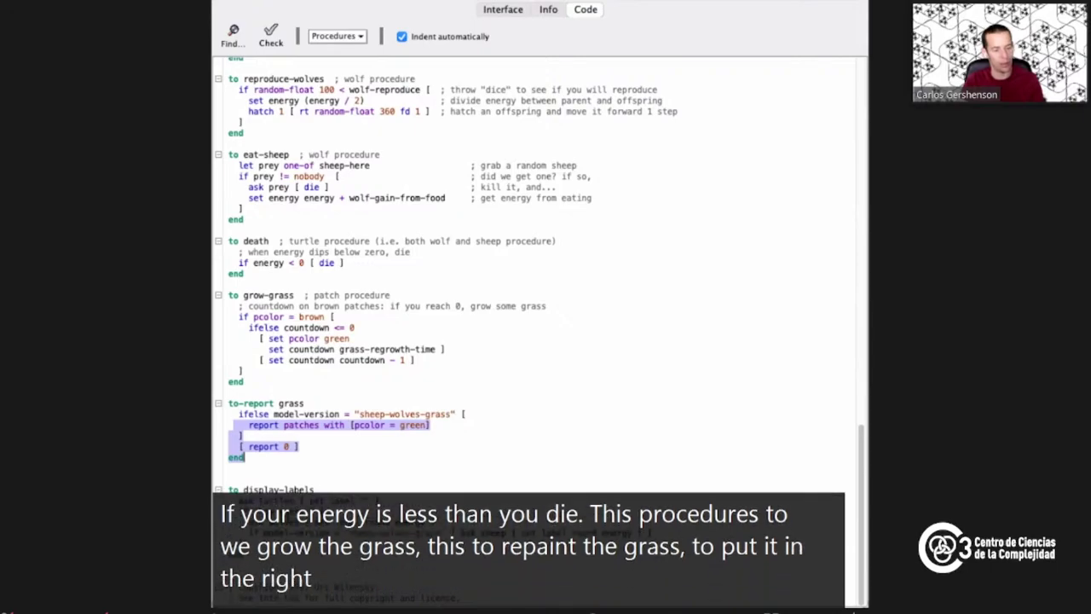
{"action": "key", "text": "Right"}
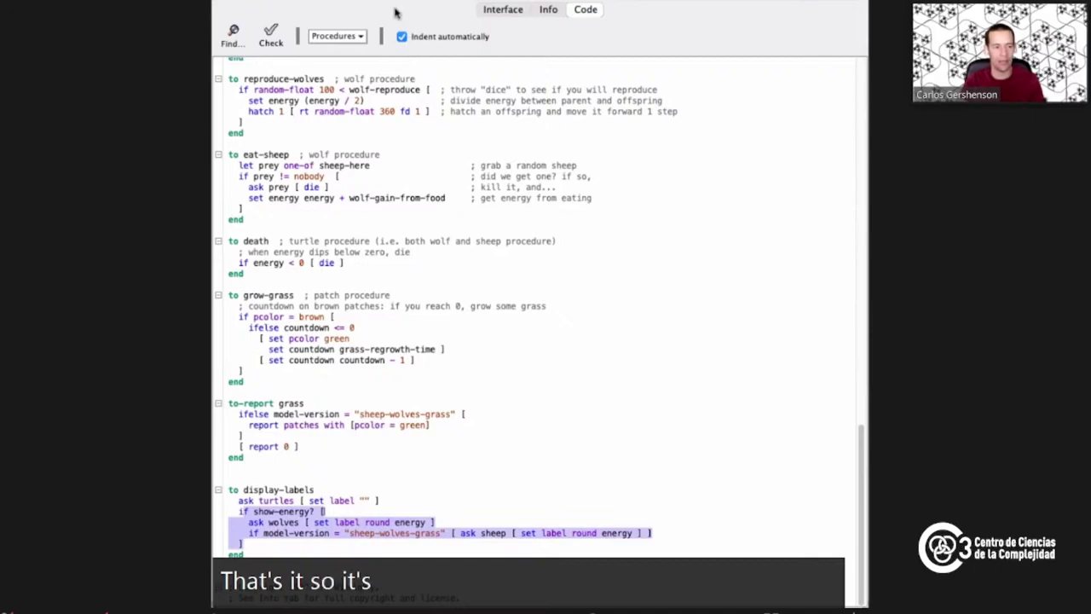
Set sheep-reproduce to 9% in the model interface and set up a fresh world
{"action": "left_click", "coordinate": [511, 10]}
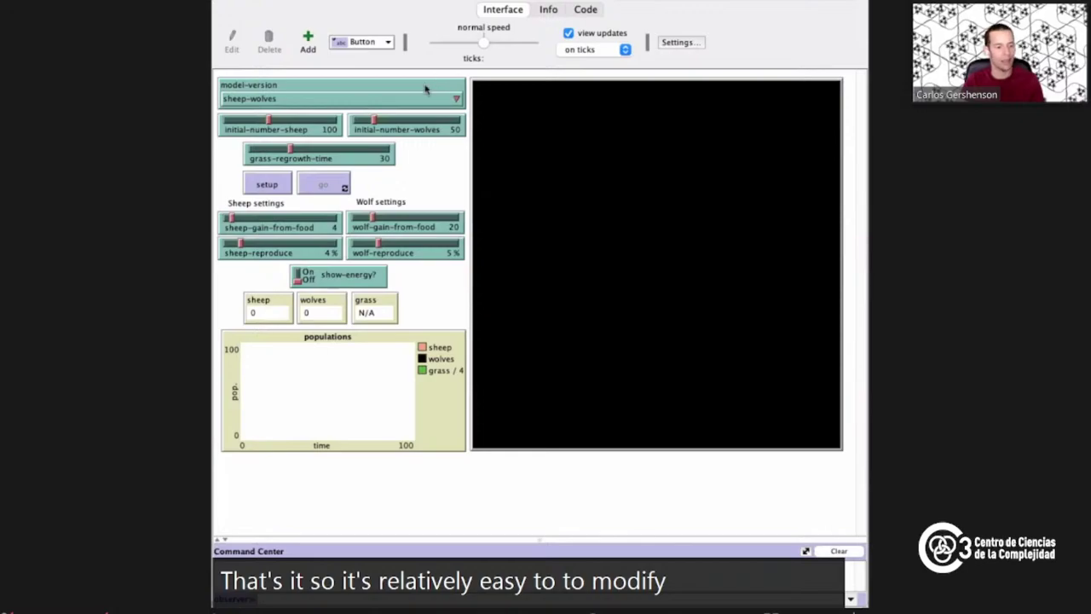
{"action": "left_click_drag", "start_coordinate": [242, 249], "coordinate": [269, 255]}
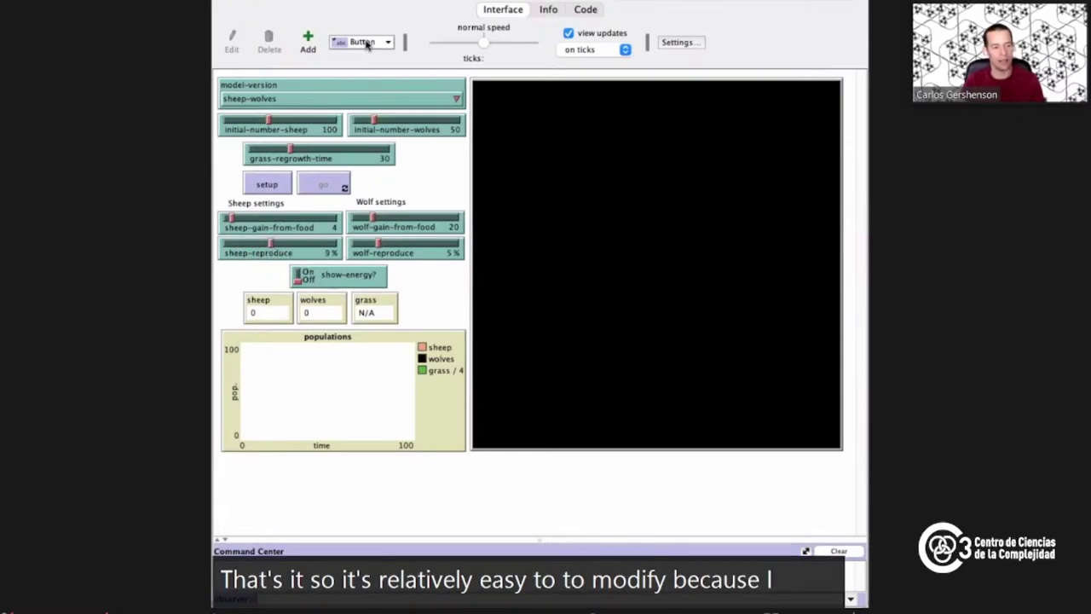
{"action": "left_click", "coordinate": [263, 184]}
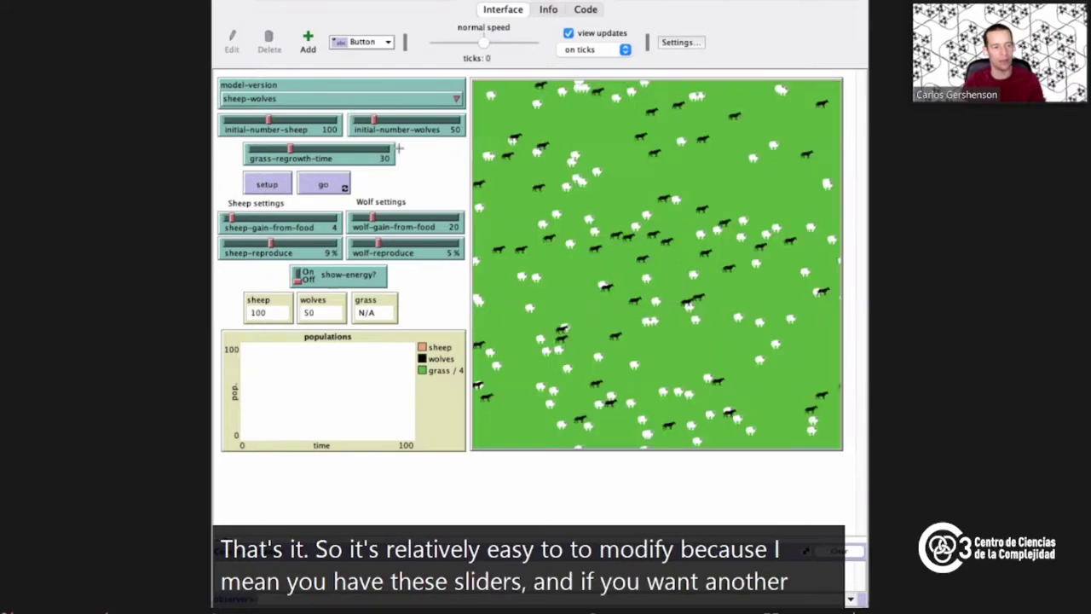
Add a slider for a variable named speed with a maximum of 10 beside the go control
{"action": "left_click", "coordinate": [362, 41]}
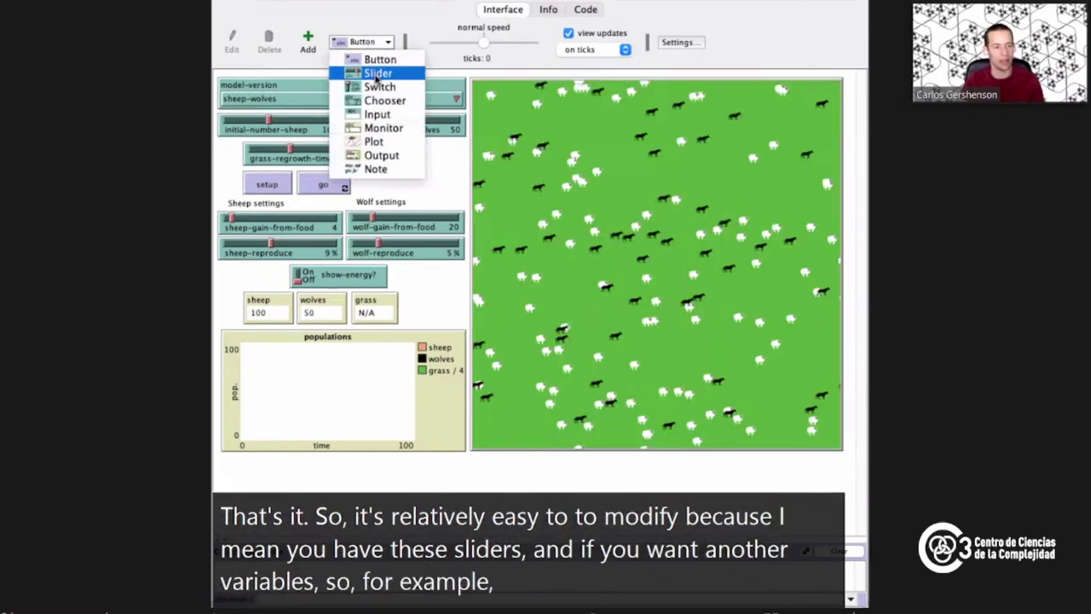
{"action": "left_click", "coordinate": [375, 74]}
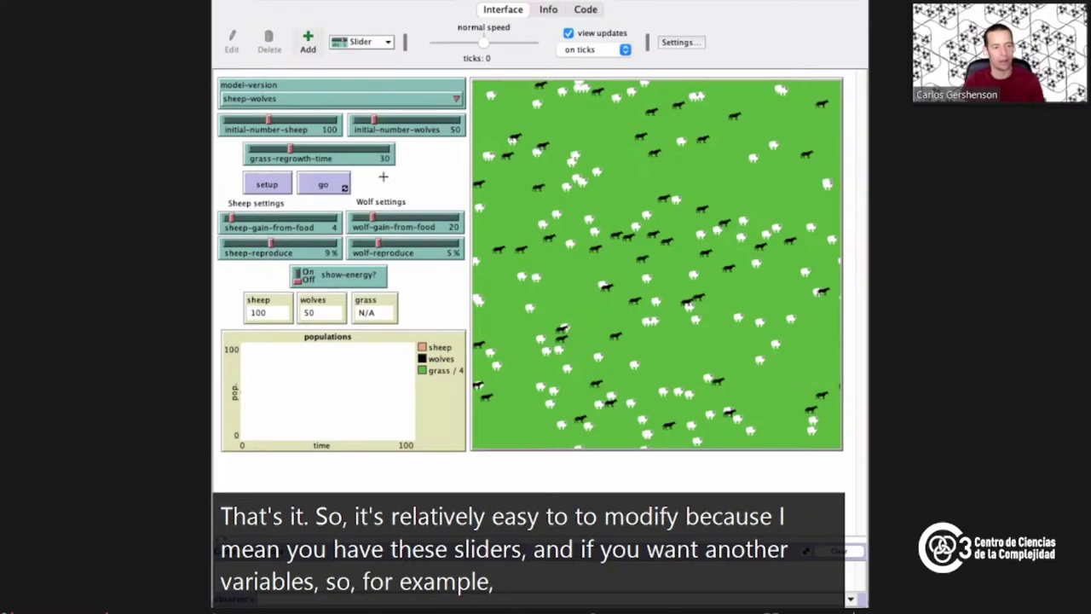
{"action": "left_click", "coordinate": [382, 176]}
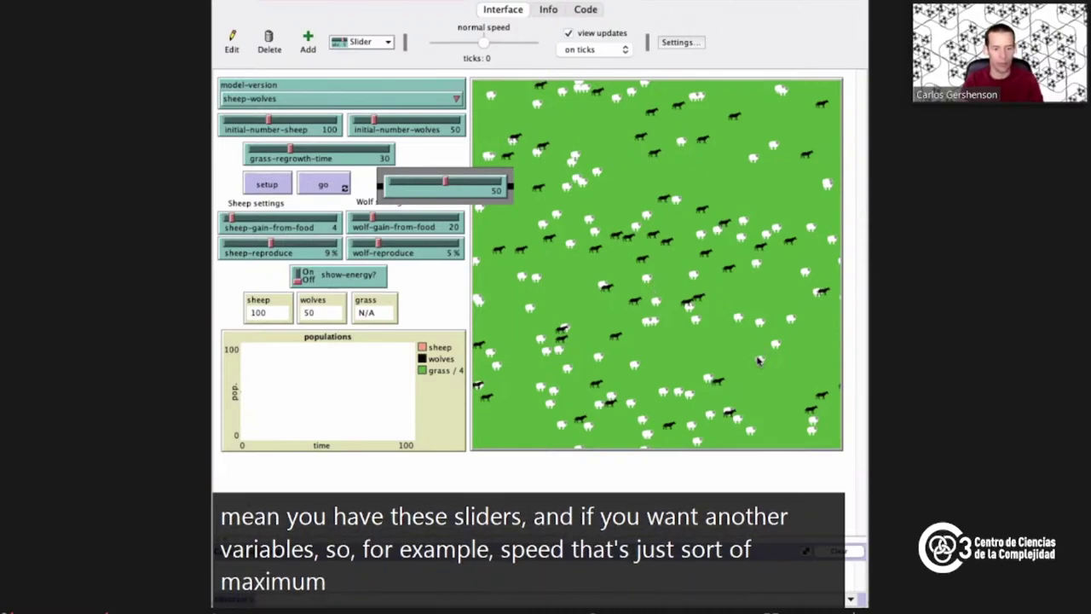
{"action": "left_click", "coordinate": [542, 229]}
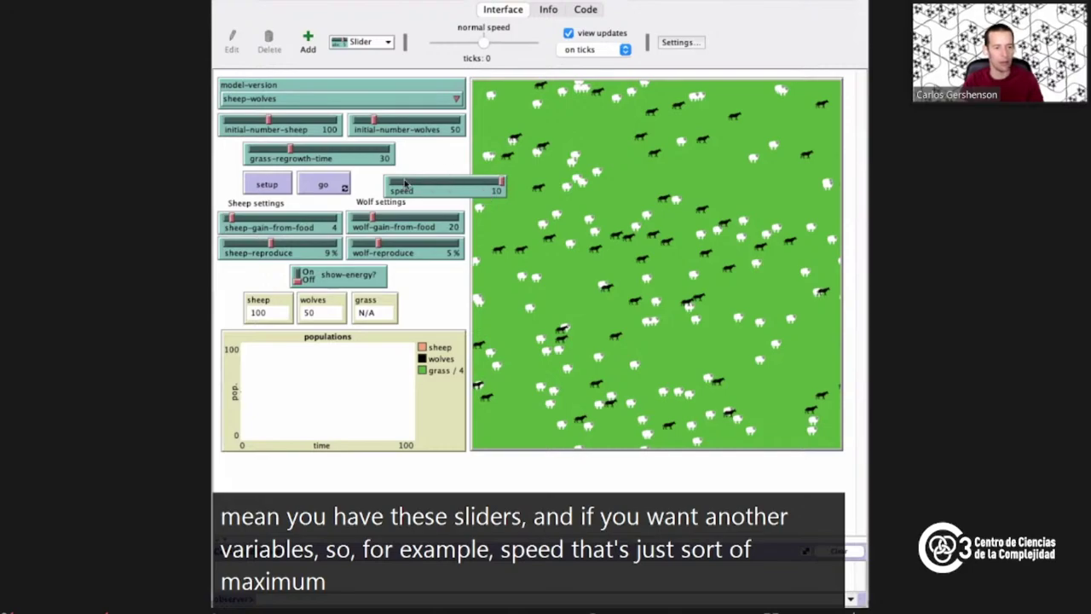
{"action": "left_click", "coordinate": [486, 188]}
{"action": "right_click", "coordinate": [464, 188]}
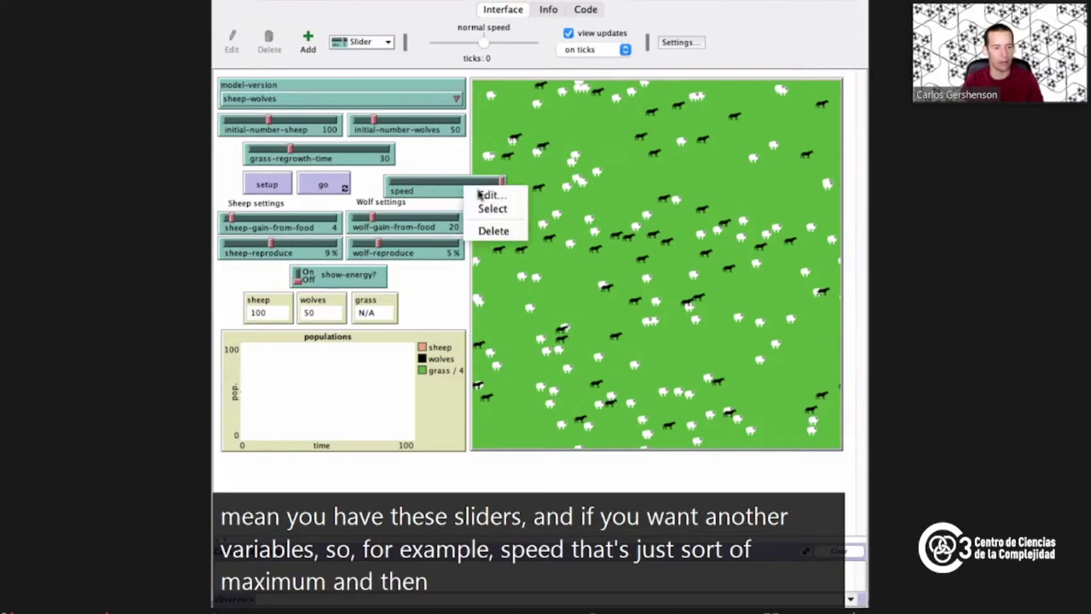
{"action": "left_click", "coordinate": [482, 211]}
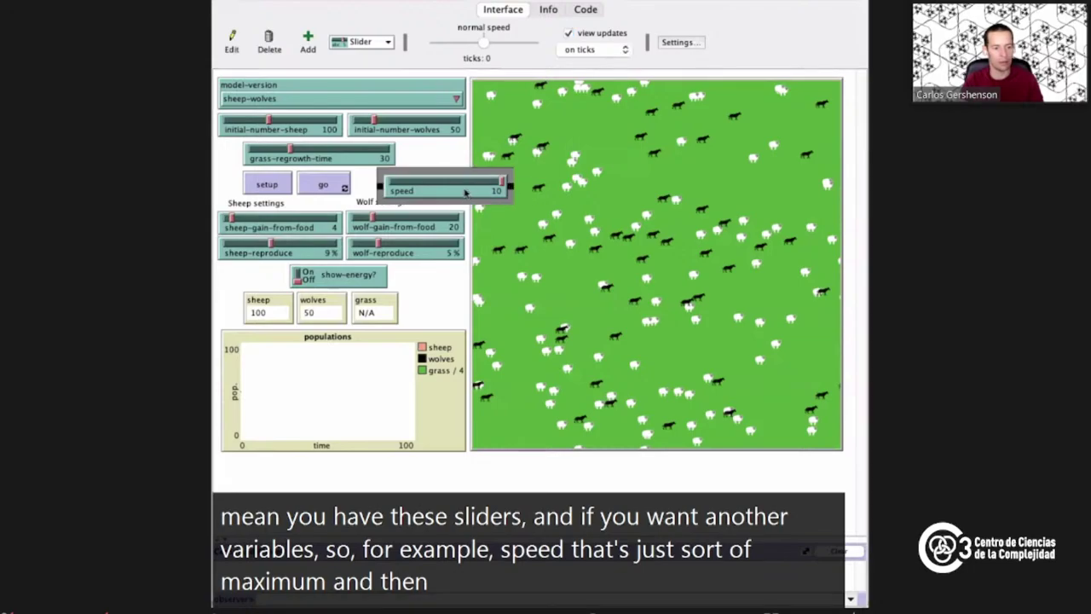
{"action": "left_click", "coordinate": [483, 222]}
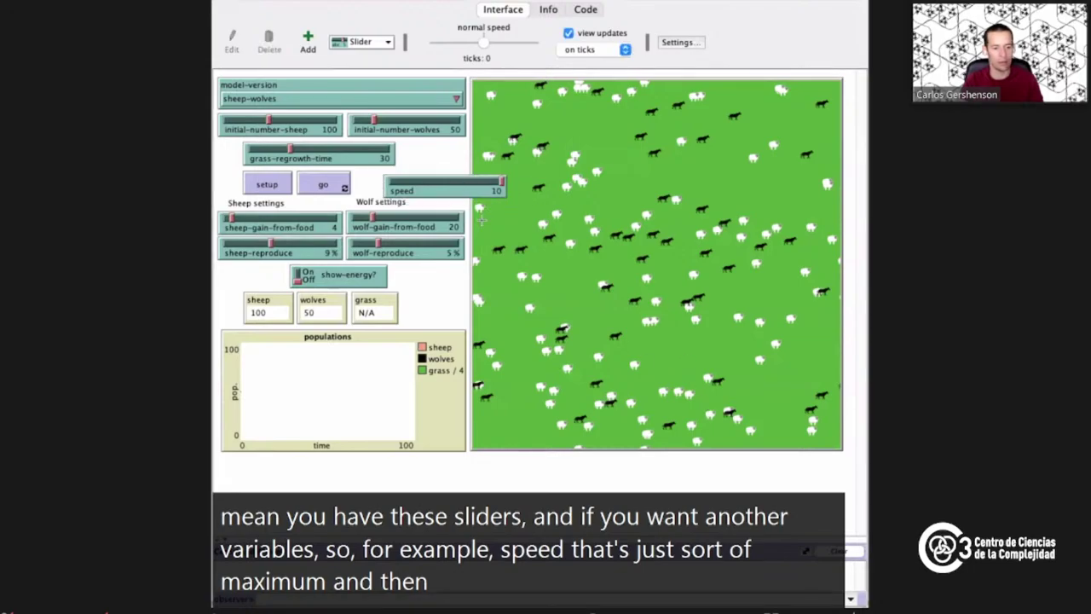
{"action": "right_click", "coordinate": [442, 185]}
{"action": "left_click", "coordinate": [436, 154]}
Replace the fixed forward distance in the move procedure with the speed variable, giving "fd speed", and return to the model interface
{"action": "left_click", "coordinate": [587, 10]}
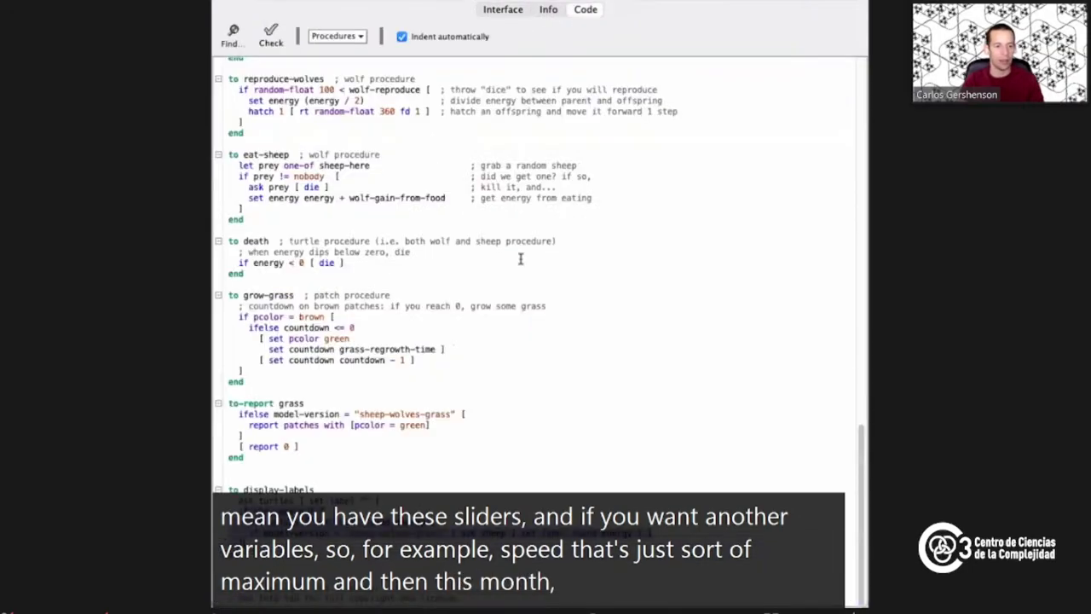
{"action": "scroll", "coordinate": [363, 252], "scroll_direction": "up", "scroll_amount": 10}
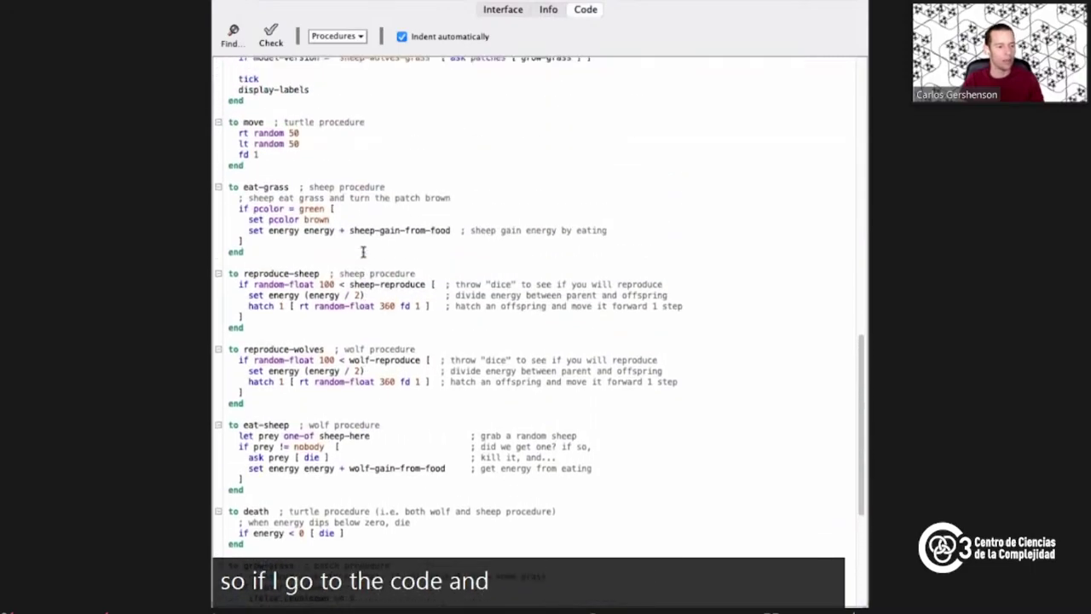
{"action": "scroll", "coordinate": [363, 252], "scroll_direction": "up", "scroll_amount": 6}
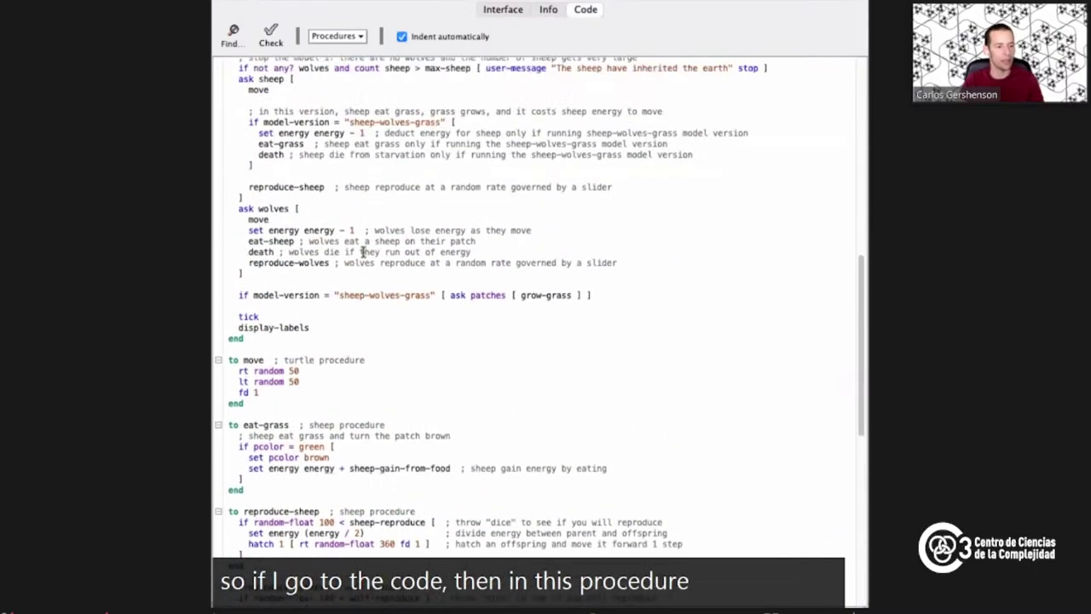
{"action": "scroll", "coordinate": [363, 252], "scroll_direction": "up", "scroll_amount": 2}
{"action": "scroll", "coordinate": [324, 273], "scroll_direction": "down", "scroll_amount": 6}
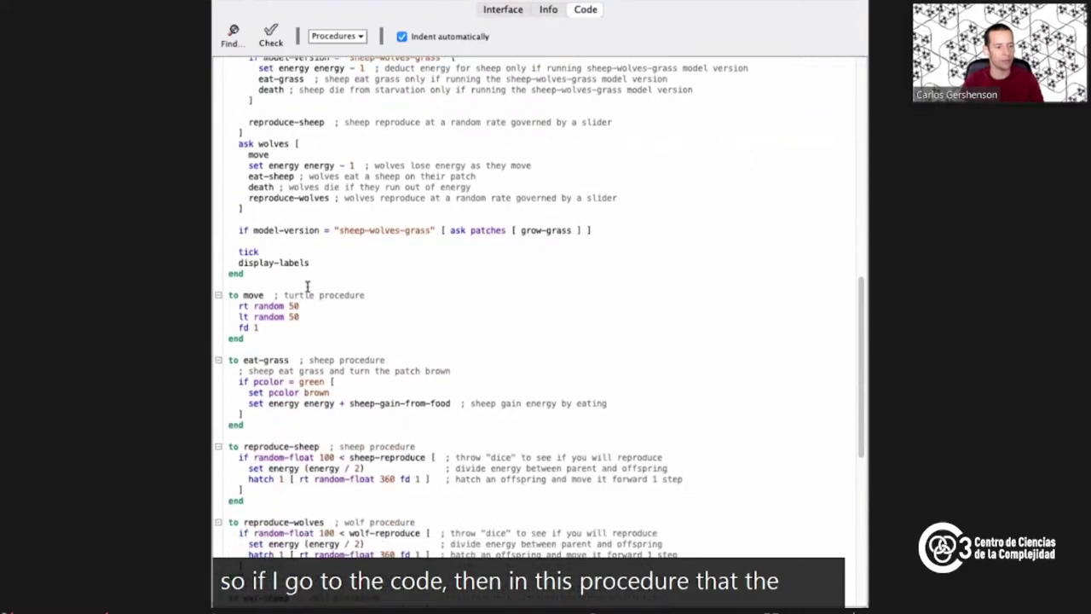
{"action": "scroll", "coordinate": [306, 287], "scroll_direction": "down", "scroll_amount": 10}
{"action": "scroll", "coordinate": [298, 205], "scroll_direction": "up", "scroll_amount": 7}
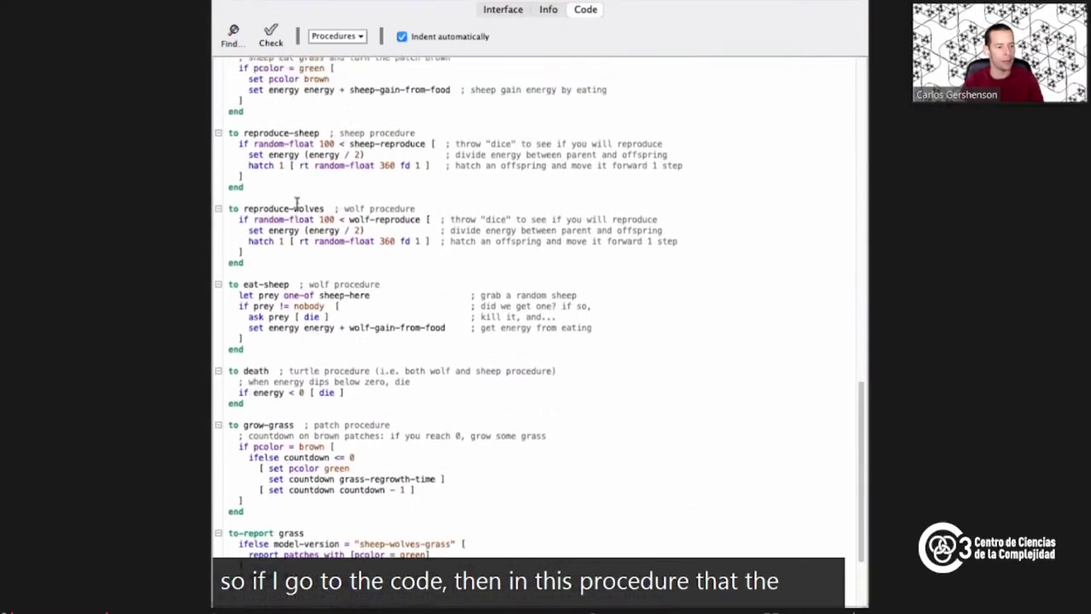
{"action": "scroll", "coordinate": [296, 189], "scroll_direction": "up", "scroll_amount": 7}
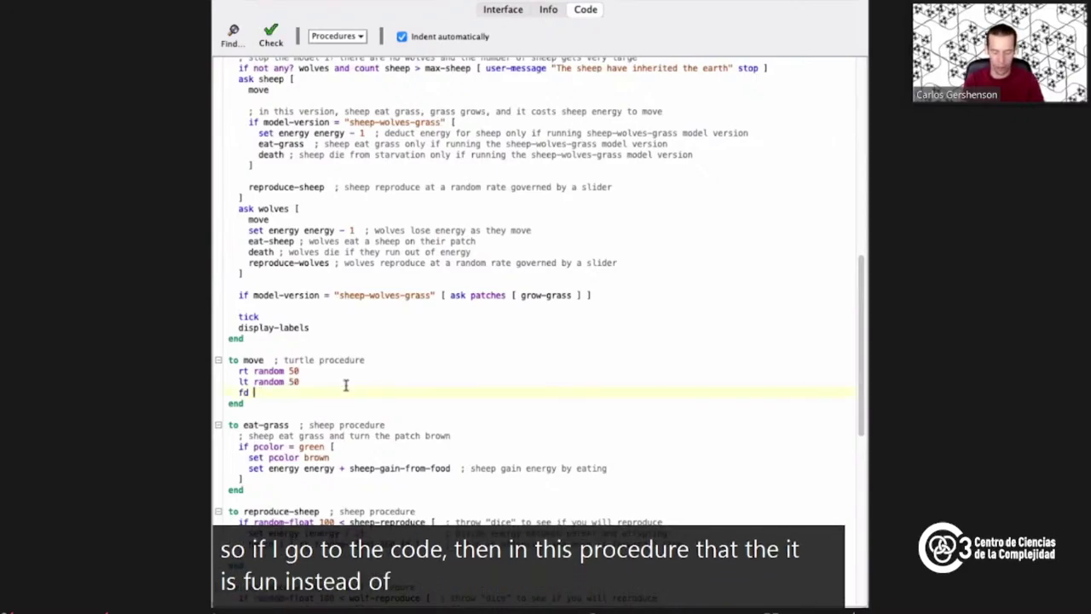
{"action": "type", "text": "speed"}
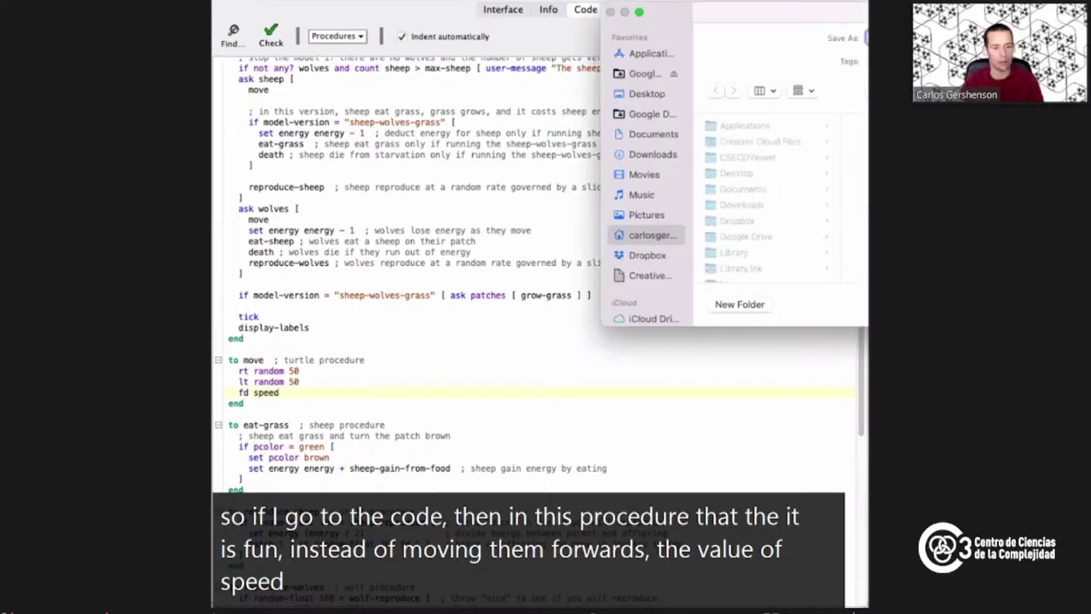
{"action": "left_click", "coordinate": [508, 10]}
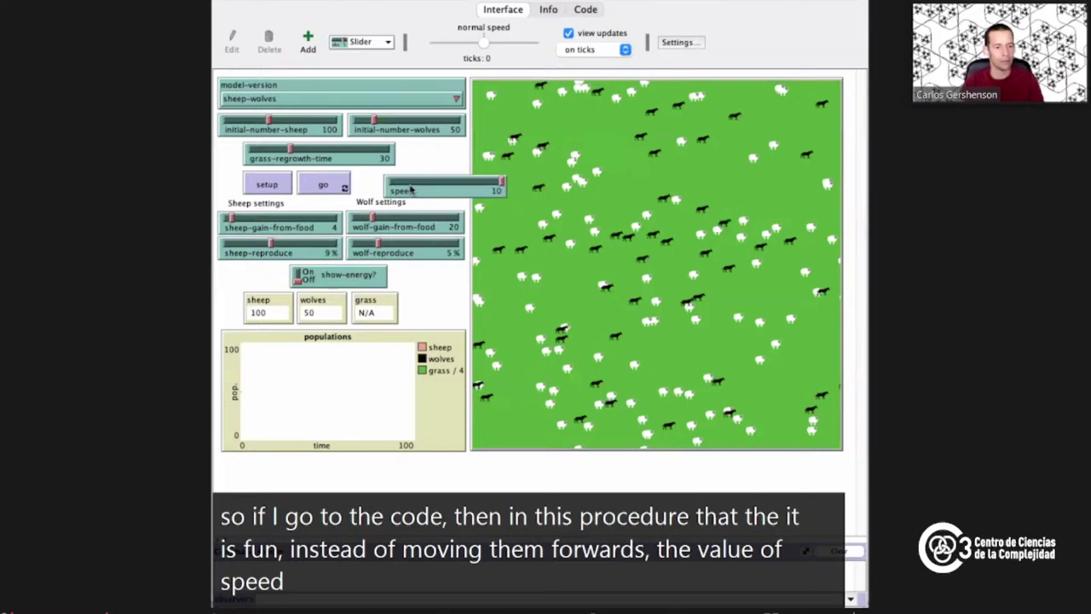
Set the speed variable to 0, set up a fresh sheep-wolves world and run the simulation
{"action": "left_click", "coordinate": [410, 190]}
{"action": "left_click", "coordinate": [267, 185]}
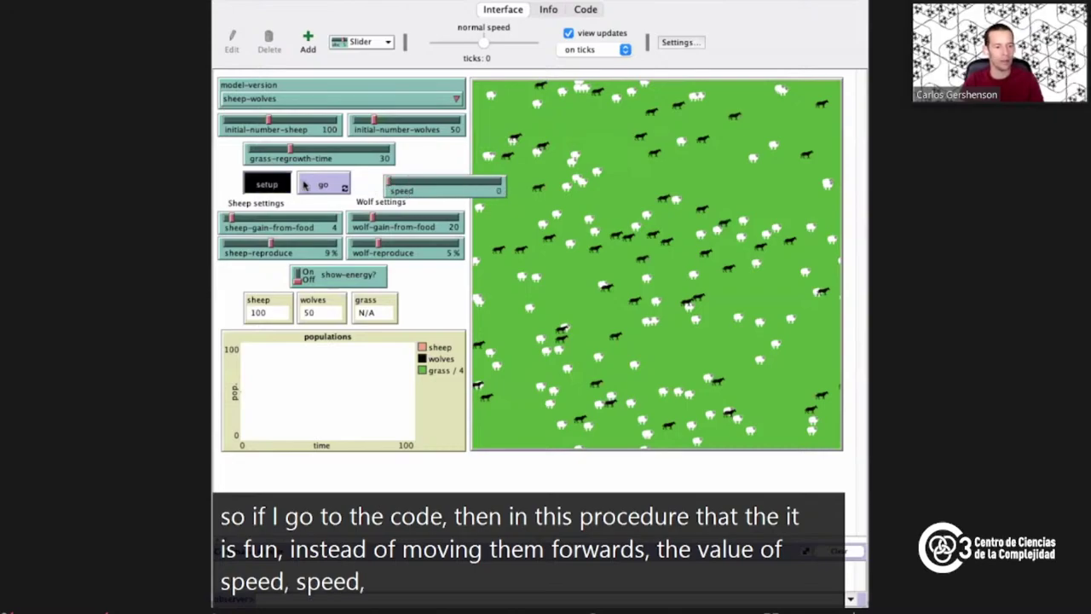
{"action": "left_click", "coordinate": [317, 184]}
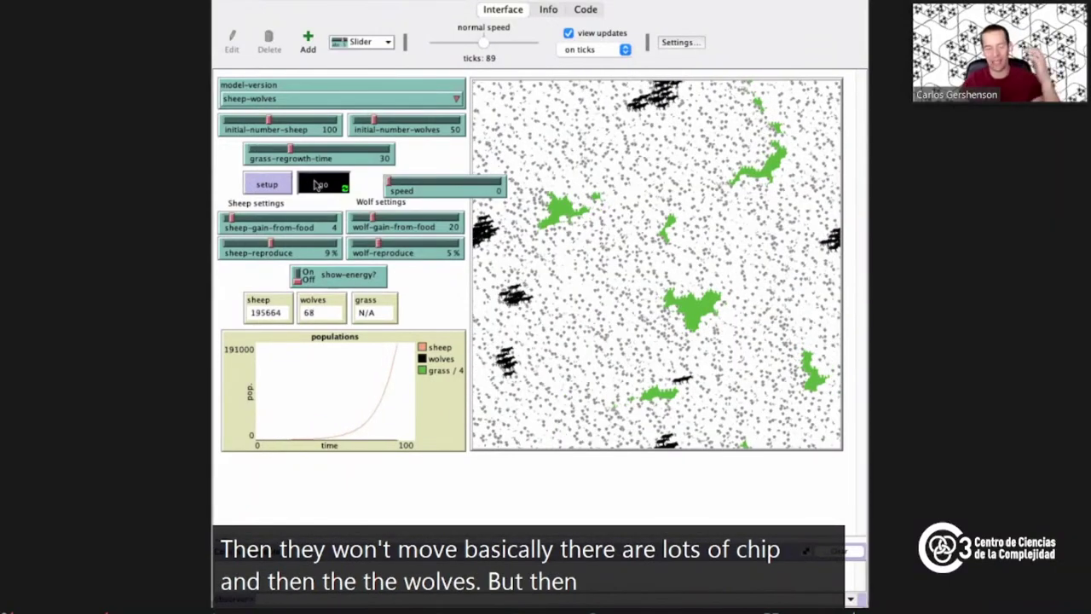
Edit the speed slider to allow increments of 0.1, stop the running simulation and set speed to 0.1
{"action": "right_click", "coordinate": [441, 198]}
{"action": "left_click", "coordinate": [454, 218]}
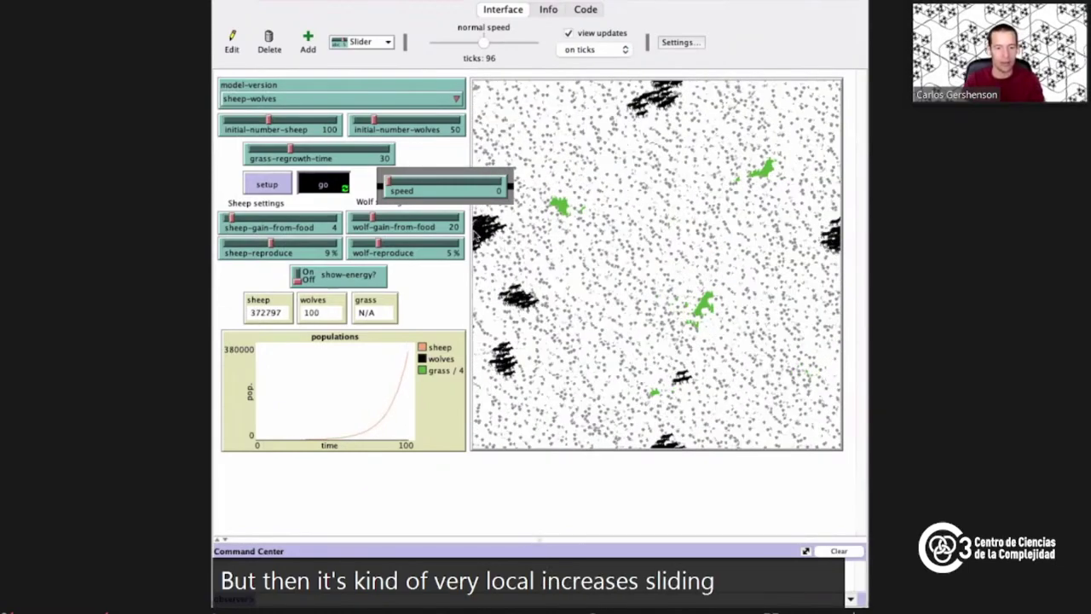
{"action": "left_click", "coordinate": [319, 186]}
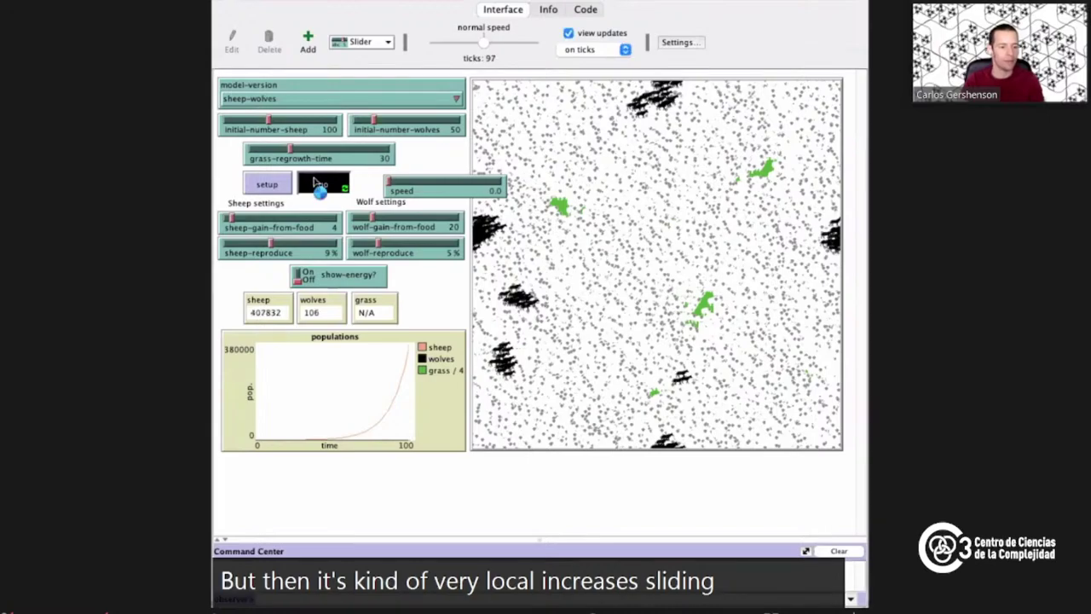
{"action": "left_click", "coordinate": [317, 184]}
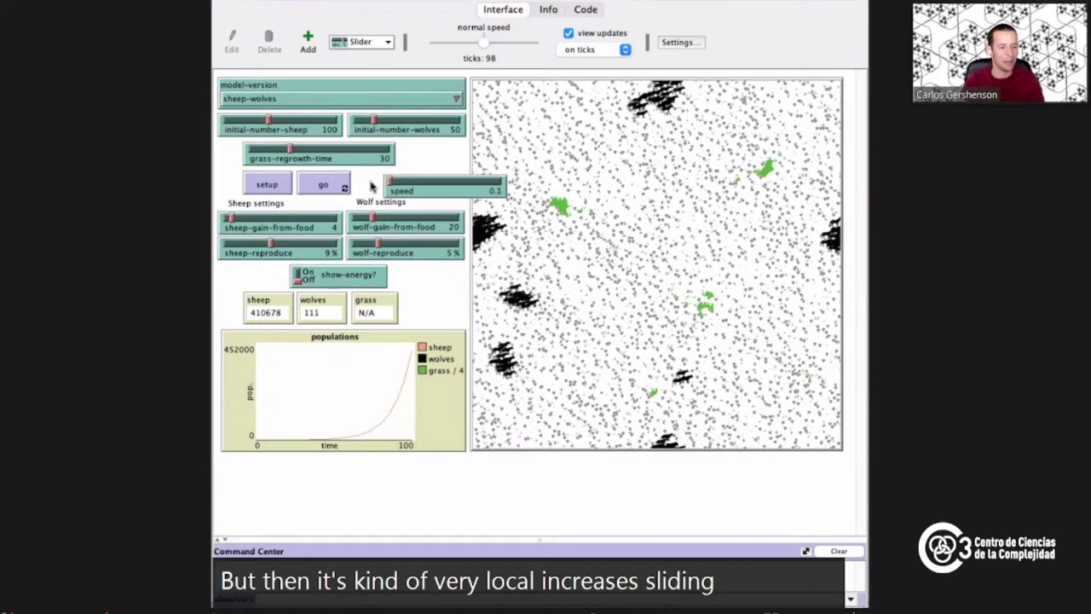
Set up a fresh sheep-wolves world, run it at speed 0.1 and stop the simulation
{"action": "left_click", "coordinate": [269, 185]}
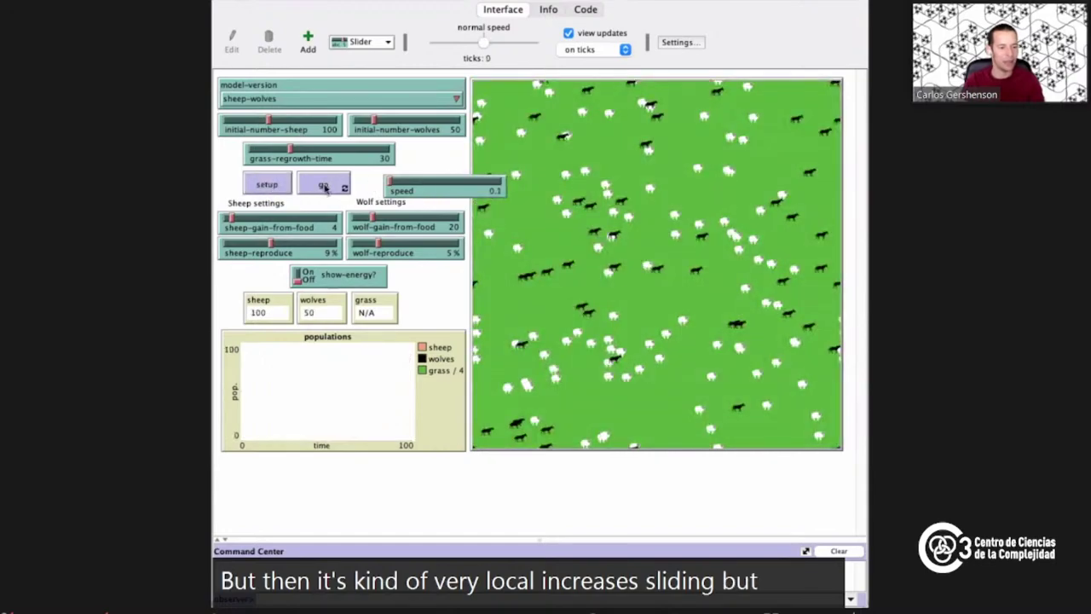
{"action": "left_click", "coordinate": [324, 187]}
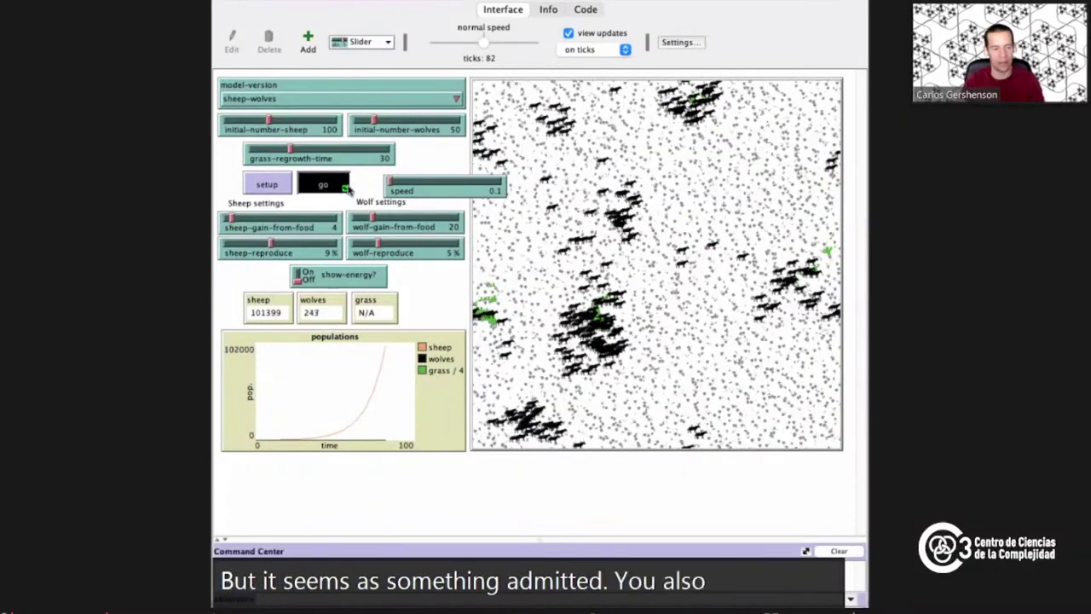
{"action": "left_click", "coordinate": [335, 186]}
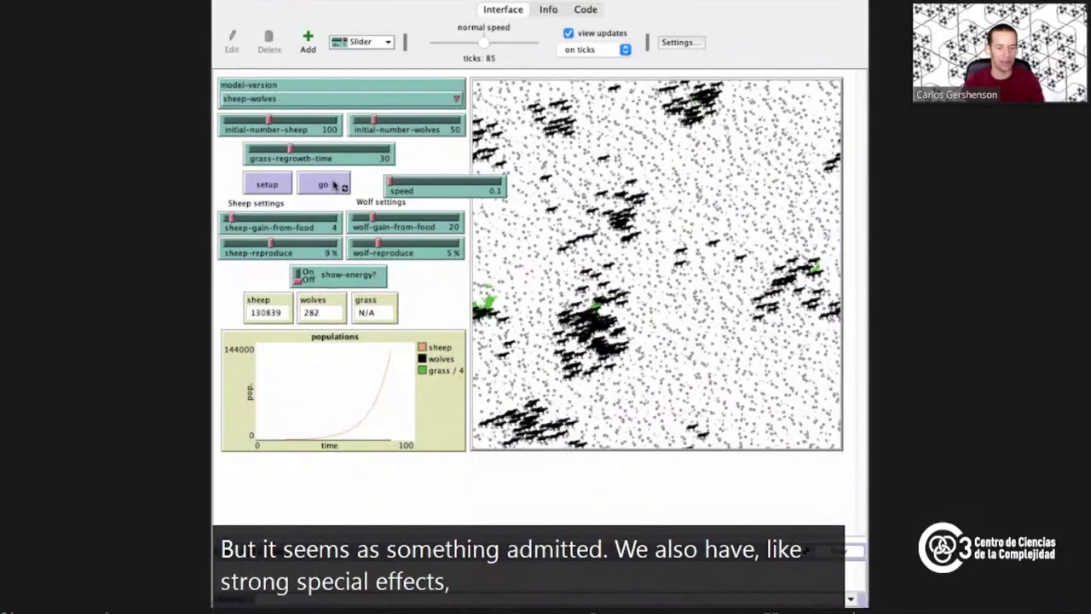
Switch the model version to sheep-wolves-grass, and run a freshly set-up world at speed 0.0
{"action": "left_click", "coordinate": [358, 98]}
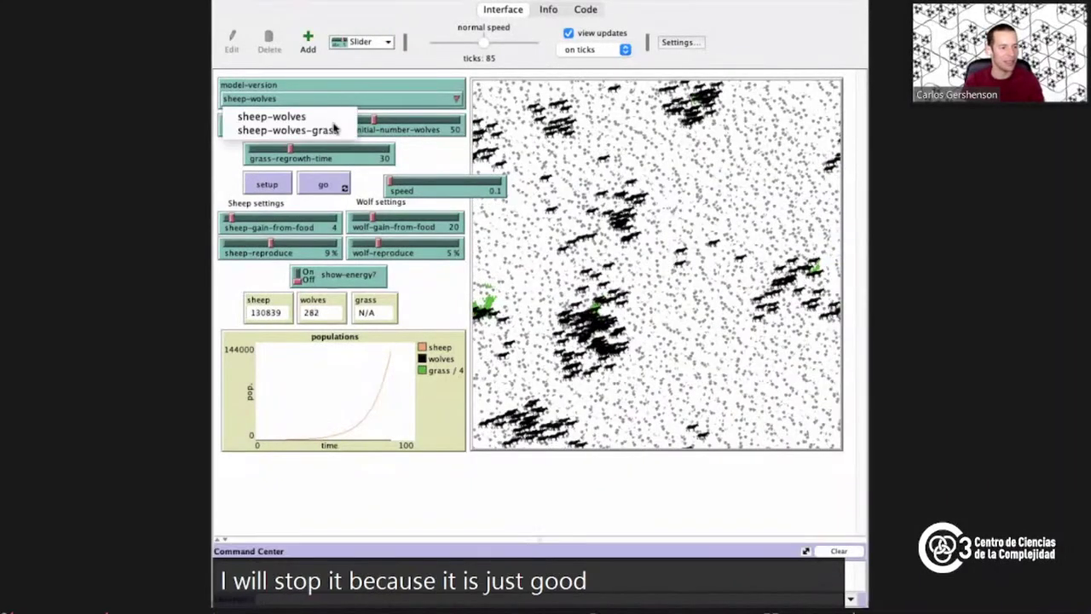
{"action": "left_click", "coordinate": [335, 130]}
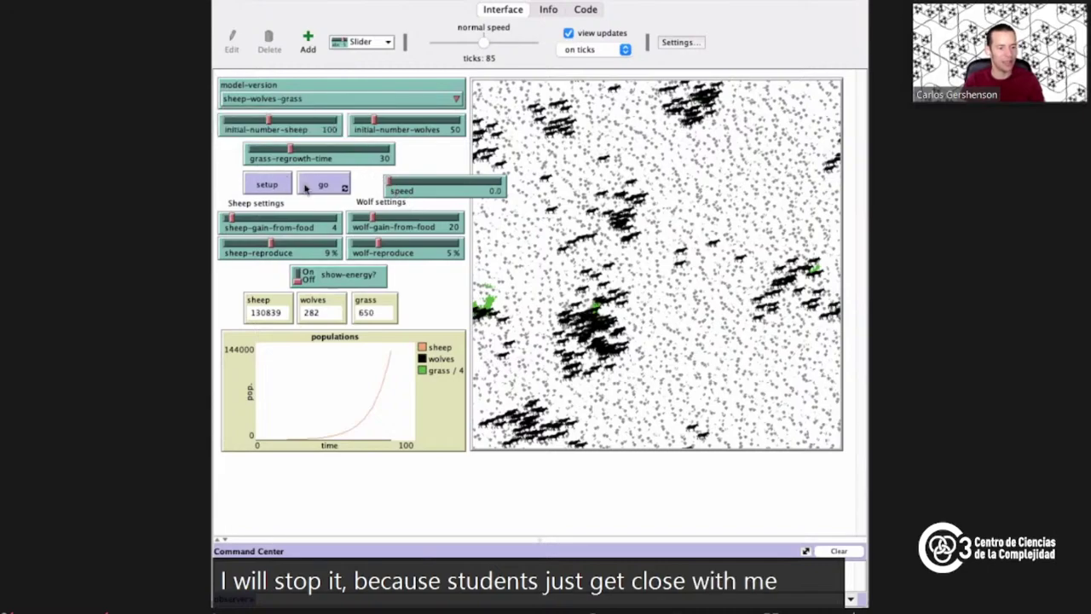
{"action": "left_click", "coordinate": [257, 189]}
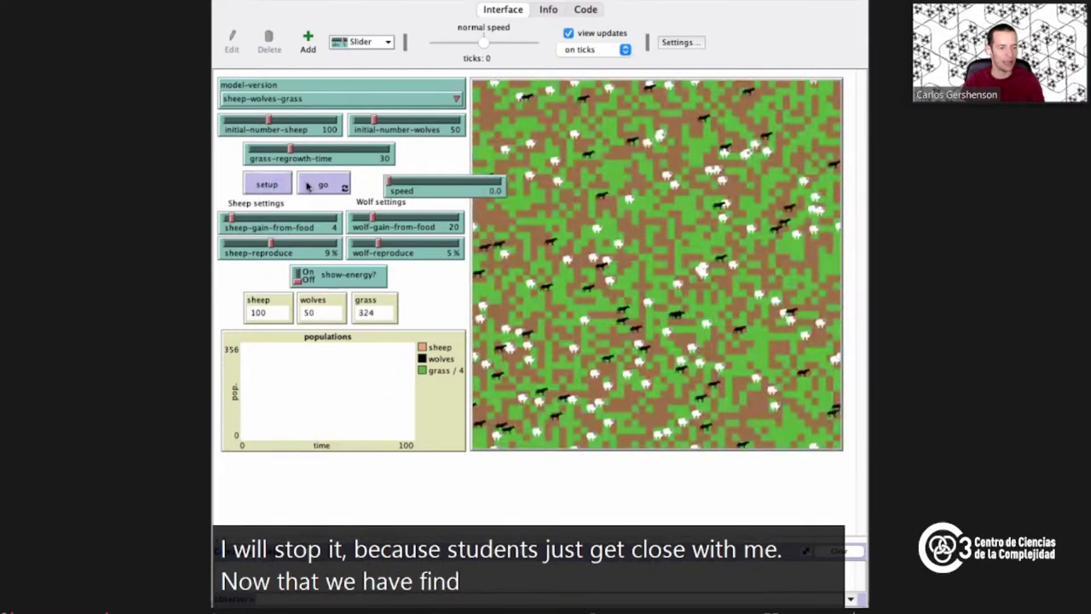
{"action": "left_click", "coordinate": [309, 185]}
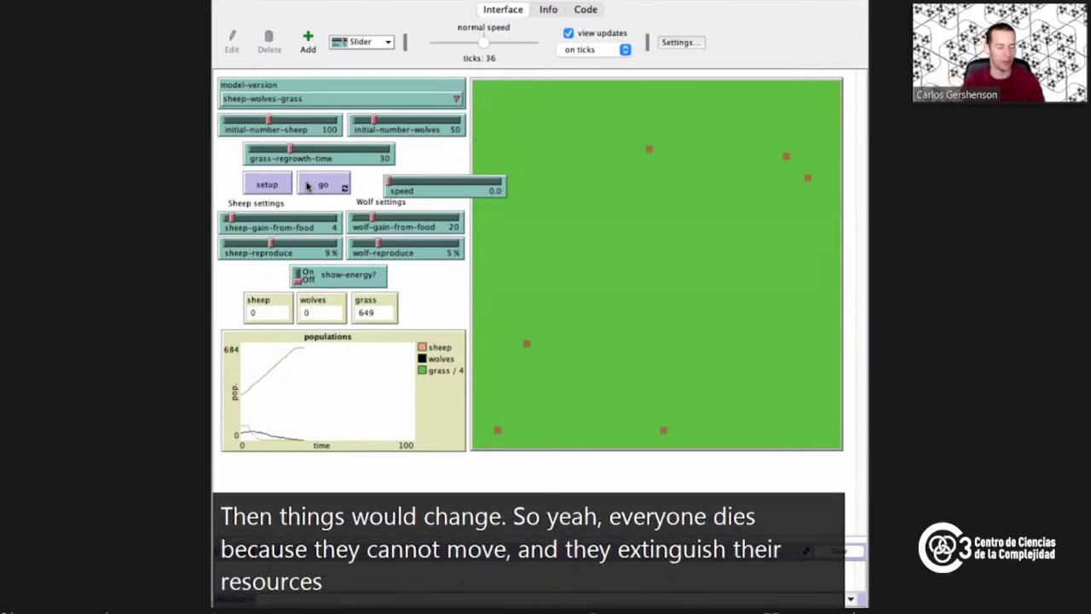
Reduce grass-regrowth-time to 4 and run the simulation on a freshly set-up world
{"action": "left_click", "coordinate": [292, 152]}
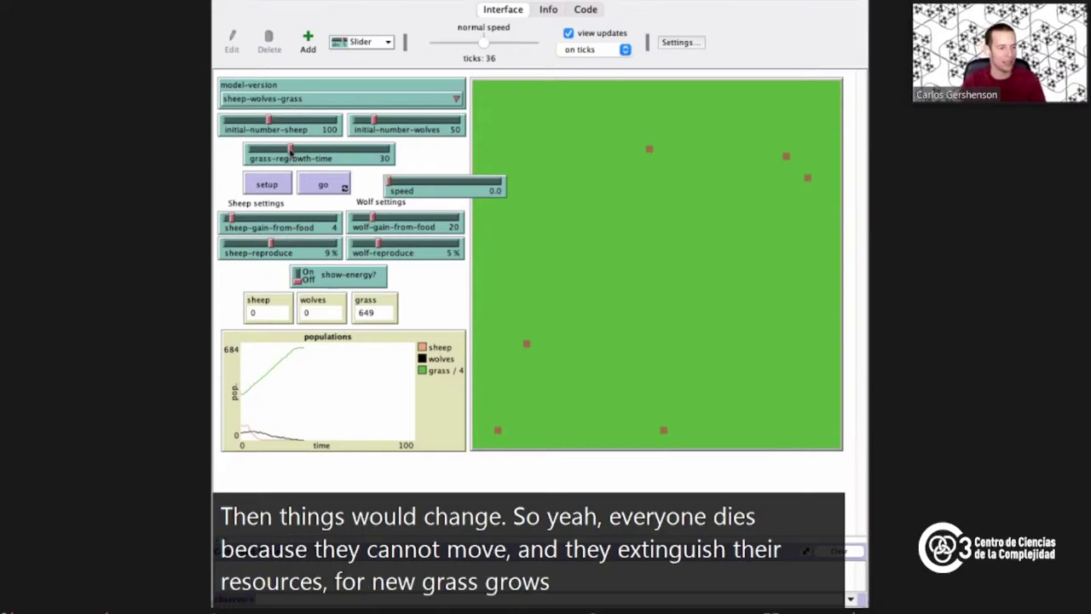
{"action": "left_click", "coordinate": [258, 154]}
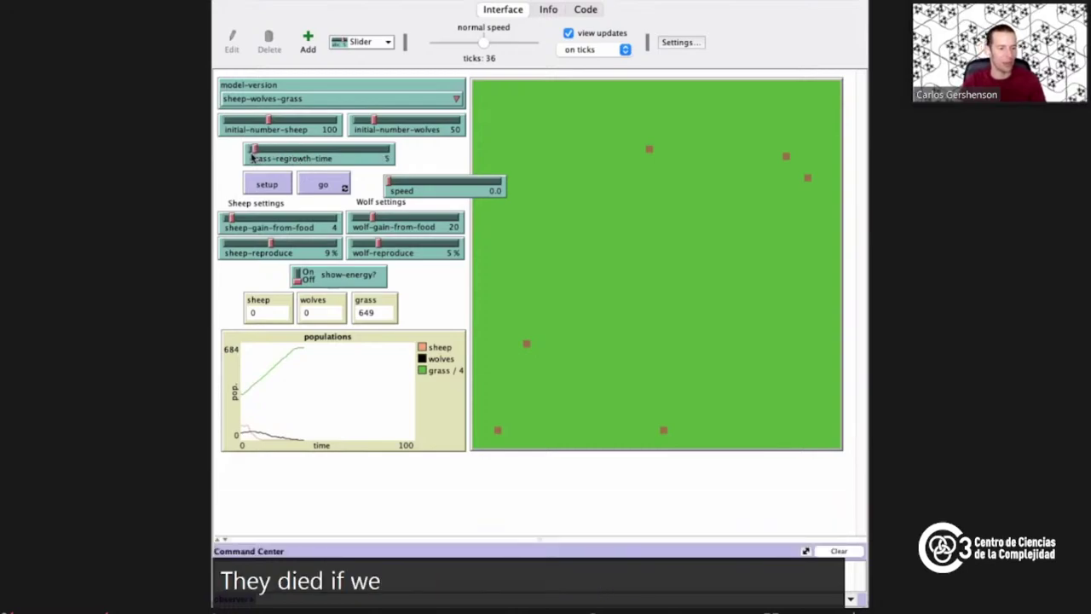
{"action": "left_click", "coordinate": [252, 158]}
{"action": "left_click", "coordinate": [267, 184]}
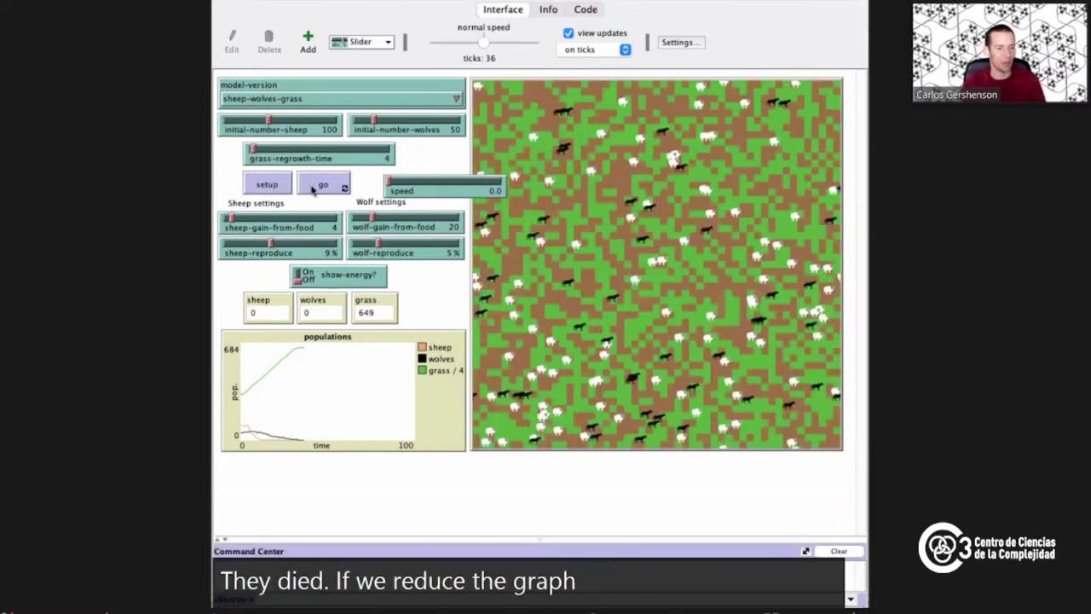
{"action": "left_click", "coordinate": [312, 187]}
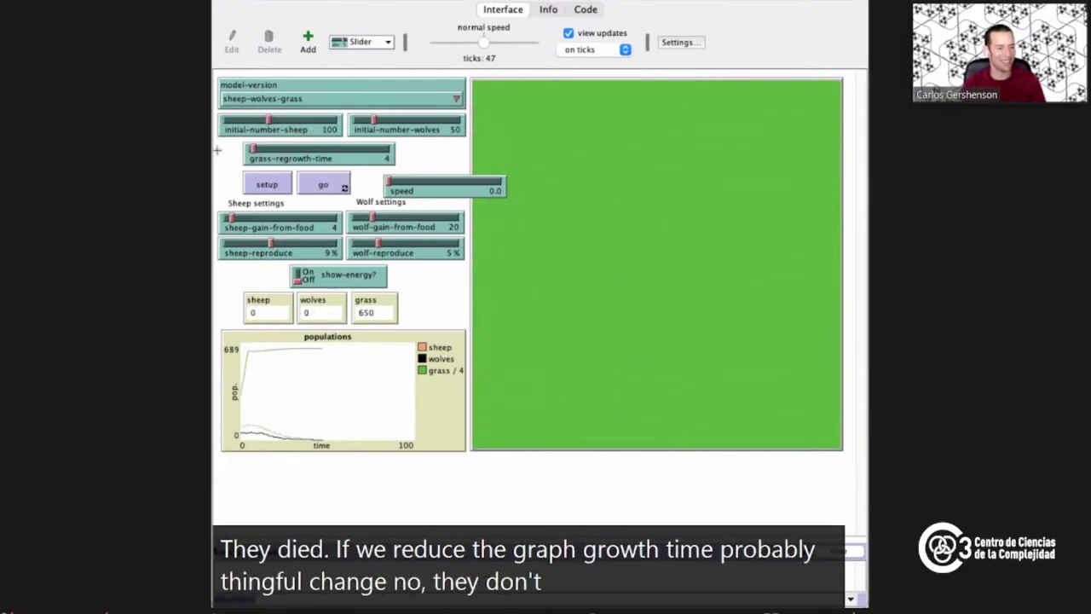
Reduce grass-regrowth-time to 1, run a freshly set-up world and stop the simulation
{"action": "left_click", "coordinate": [248, 151]}
{"action": "left_click", "coordinate": [266, 185]}
{"action": "left_click", "coordinate": [315, 185]}
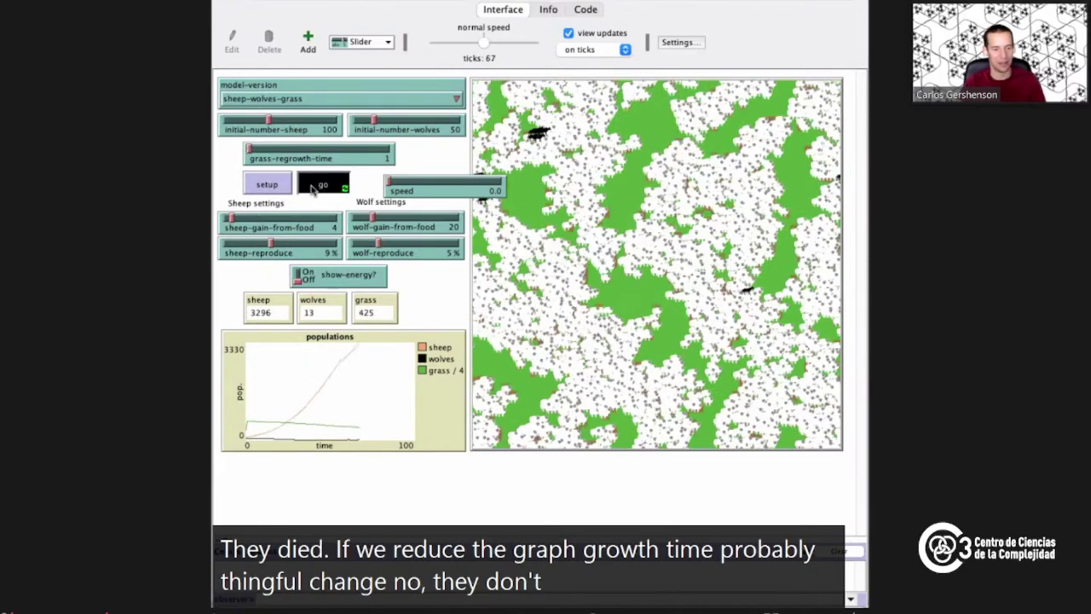
{"action": "left_click", "coordinate": [313, 186]}
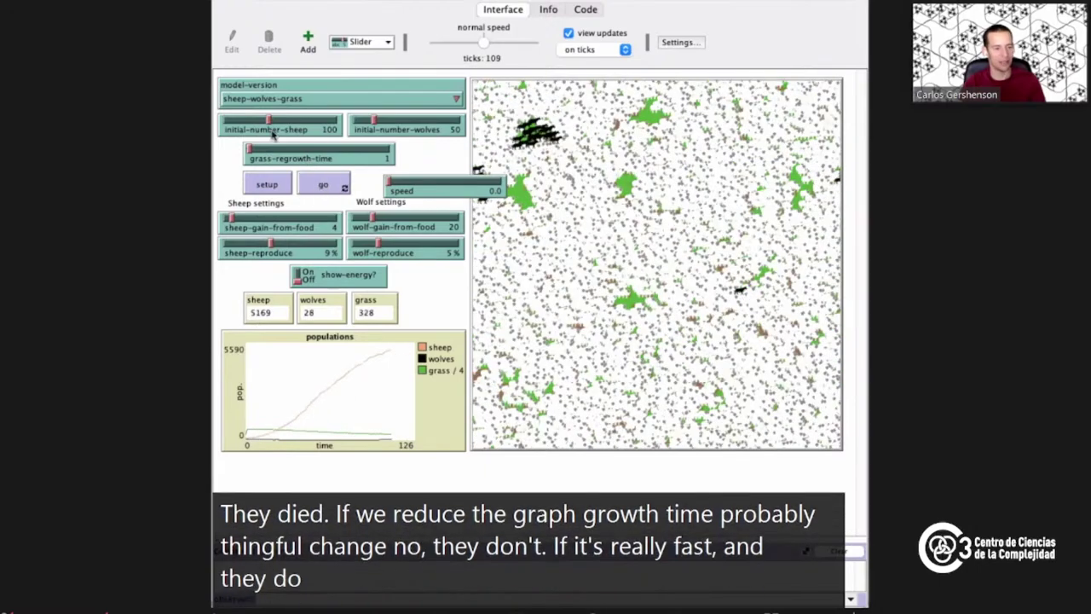
Set grass-regrowth-time to 20 and speed to 1.0, and run the simulation on a freshly set-up world
{"action": "left_click", "coordinate": [285, 152]}
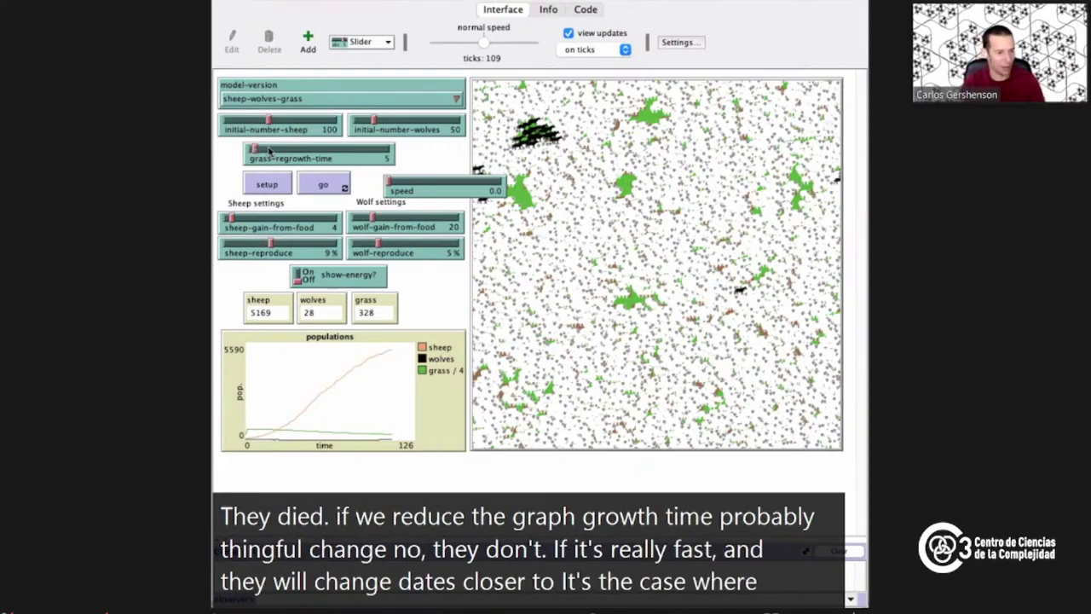
{"action": "left_click_drag", "start_coordinate": [269, 150], "coordinate": [273, 150]}
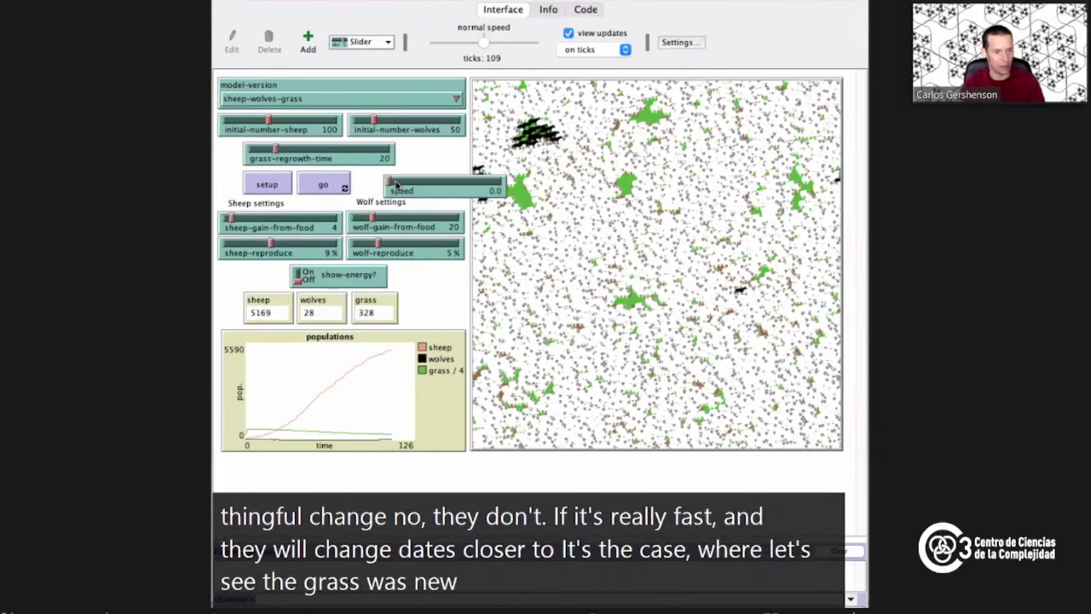
{"action": "left_click_drag", "start_coordinate": [399, 186], "coordinate": [402, 185]}
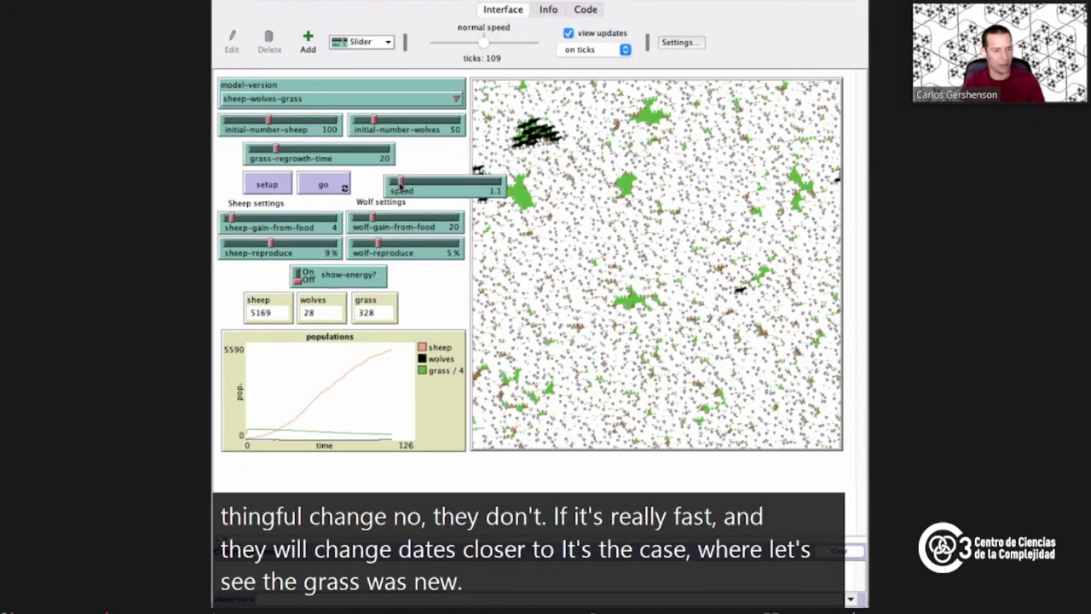
{"action": "left_click", "coordinate": [267, 185]}
{"action": "left_click", "coordinate": [308, 186]}
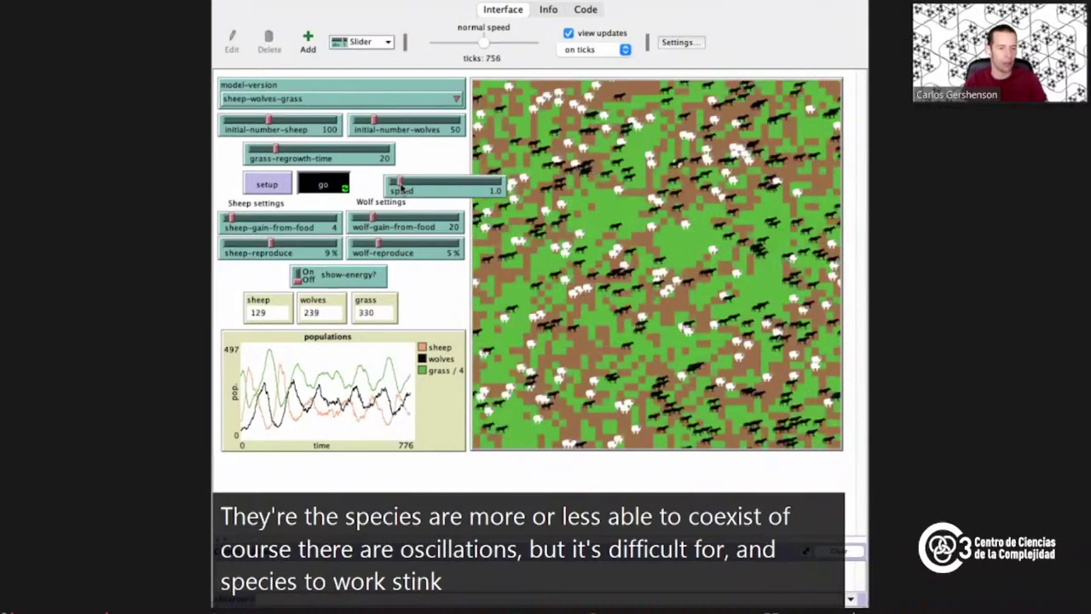
Raise speed to 2.0, 5.1 and 10.0 in turn while the simulation runs, and stop the run
{"action": "left_click_drag", "start_coordinate": [401, 187], "coordinate": [410, 182]}
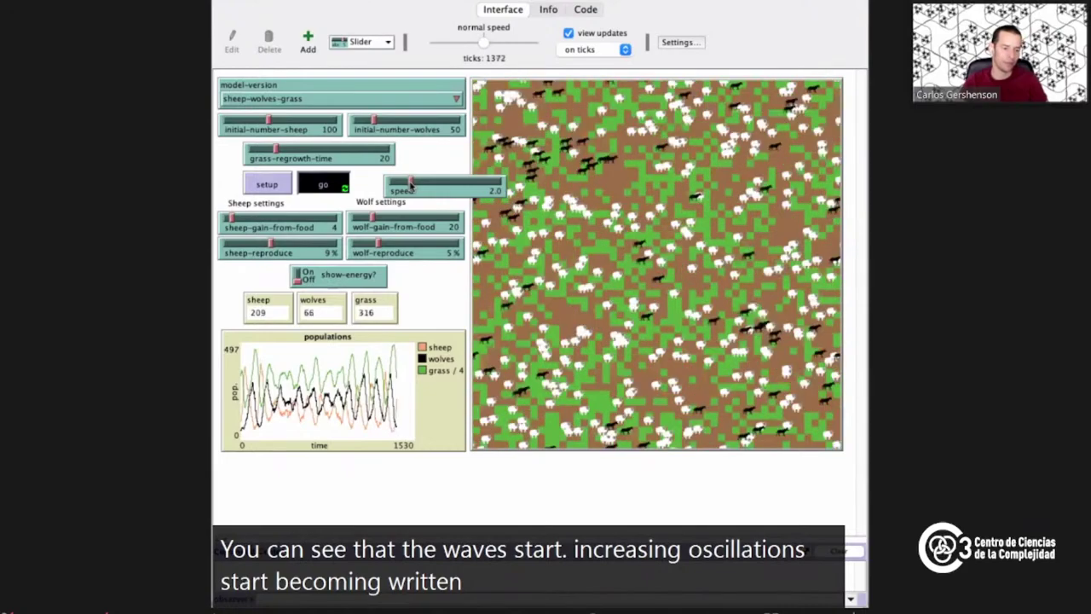
{"action": "left_click_drag", "start_coordinate": [422, 186], "coordinate": [445, 185]}
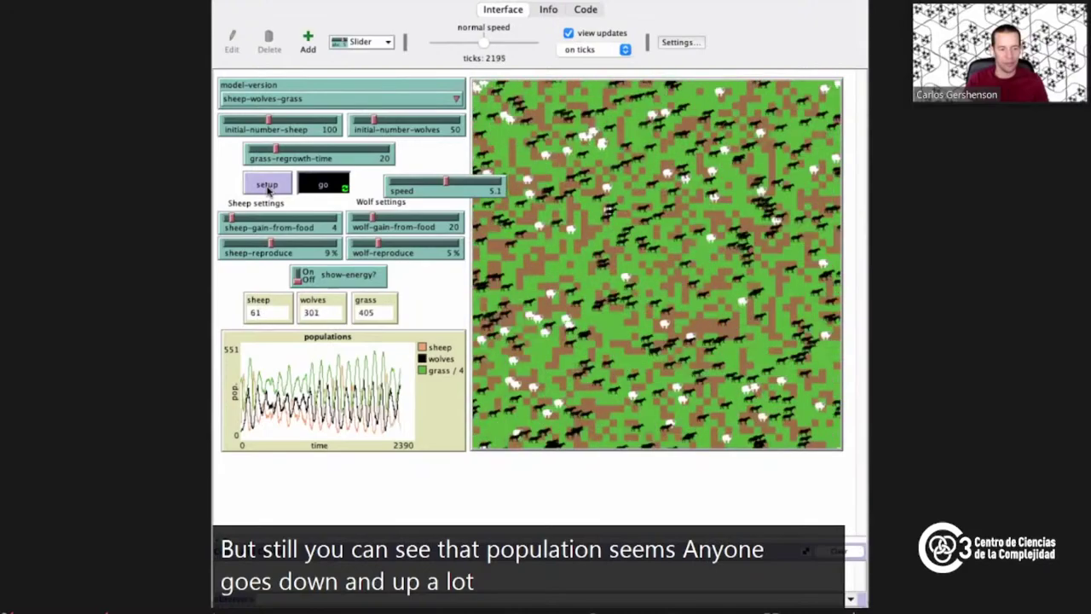
{"action": "left_click_drag", "start_coordinate": [446, 184], "coordinate": [511, 187]}
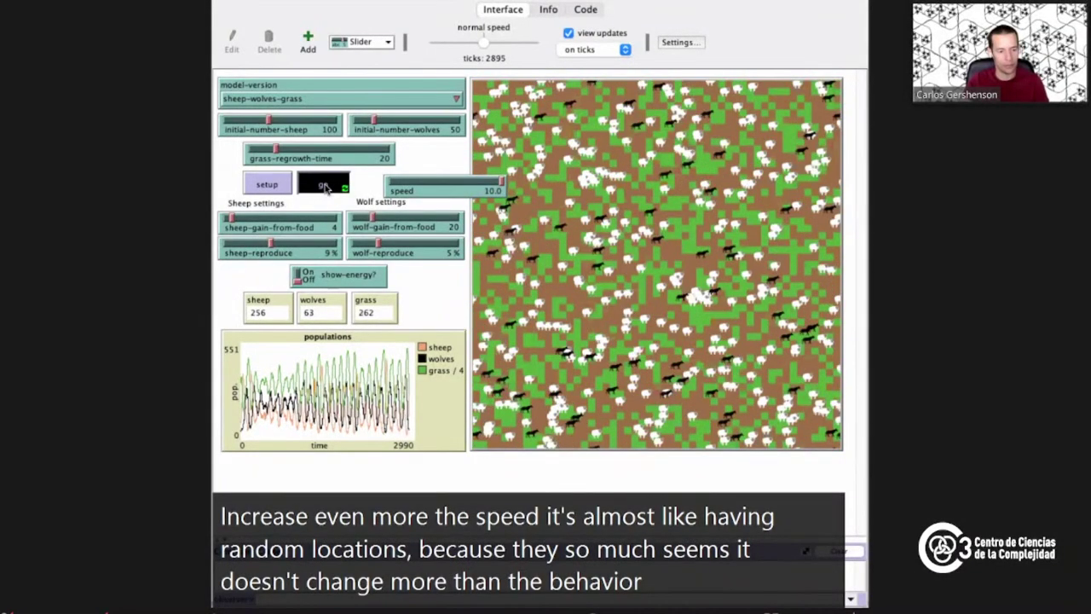
{"action": "left_click", "coordinate": [324, 187]}
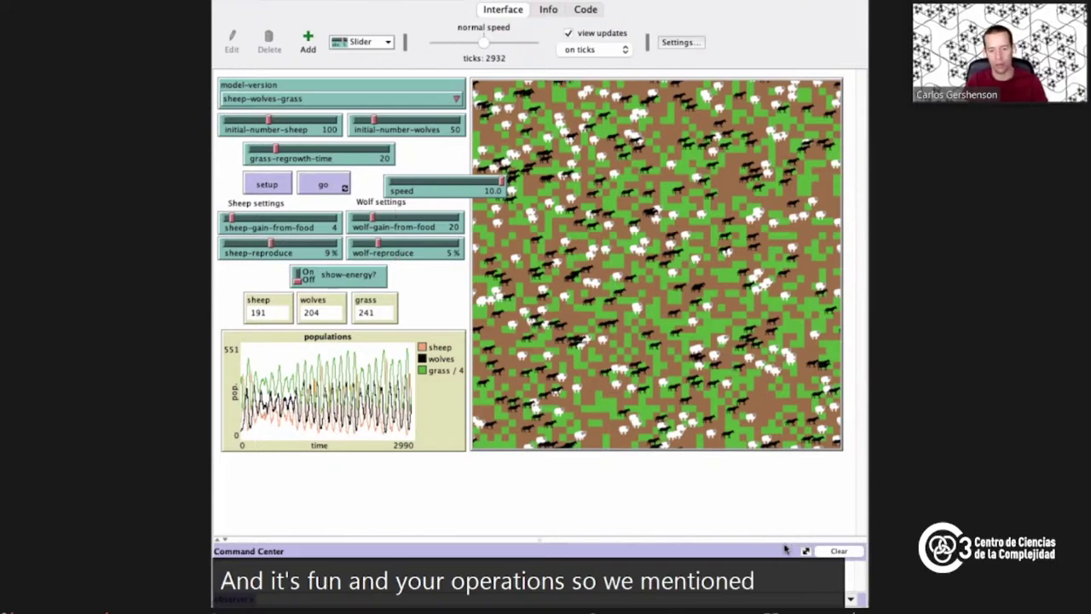
Open the model with black and white daisies, set up its world and start the simulation
{"action": "key", "text": "ctrl+m"}
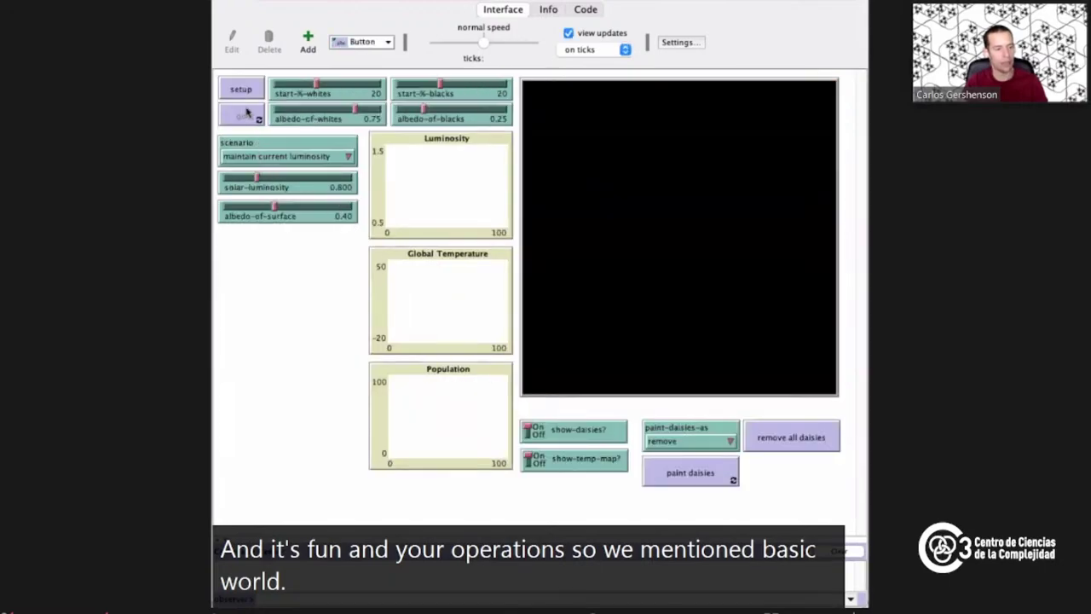
{"action": "left_click", "coordinate": [241, 93]}
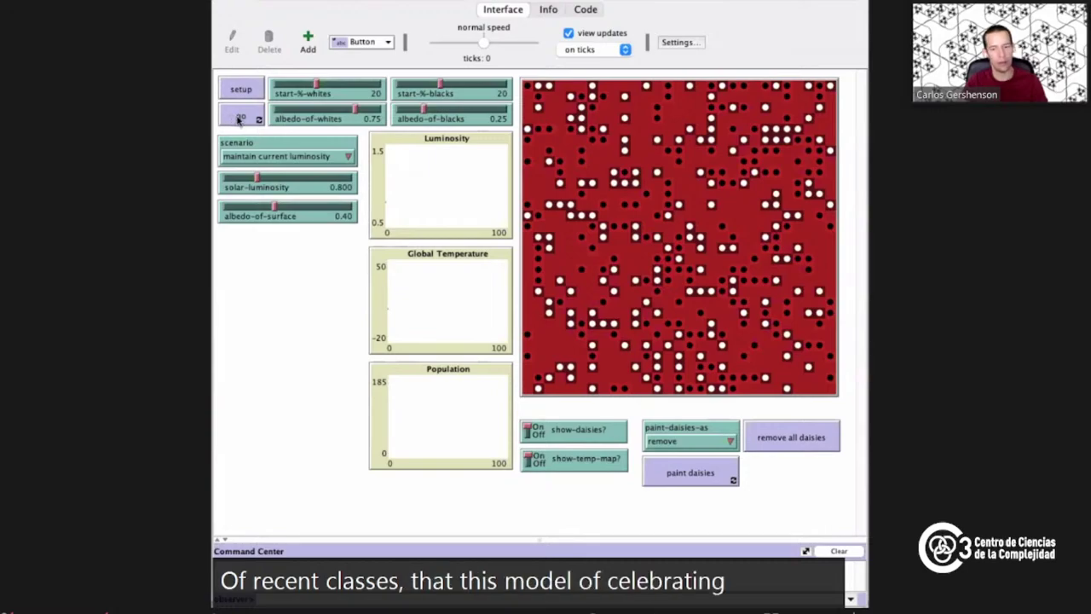
{"action": "left_click", "coordinate": [240, 119]}
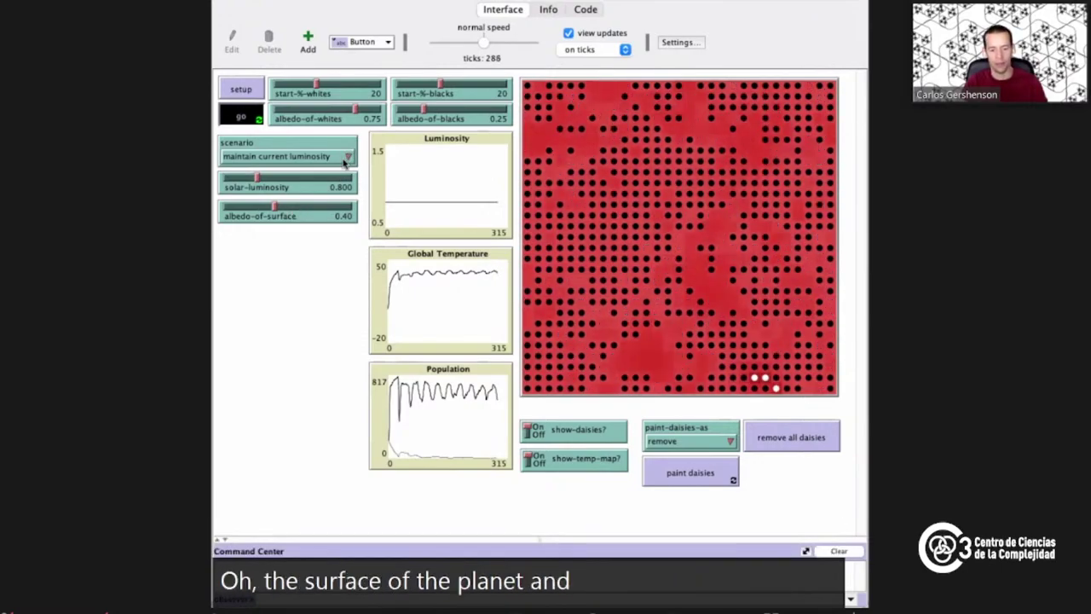
Change the running daisy model's scenario to ramp-up-ramp-down
{"action": "left_click", "coordinate": [345, 158]}
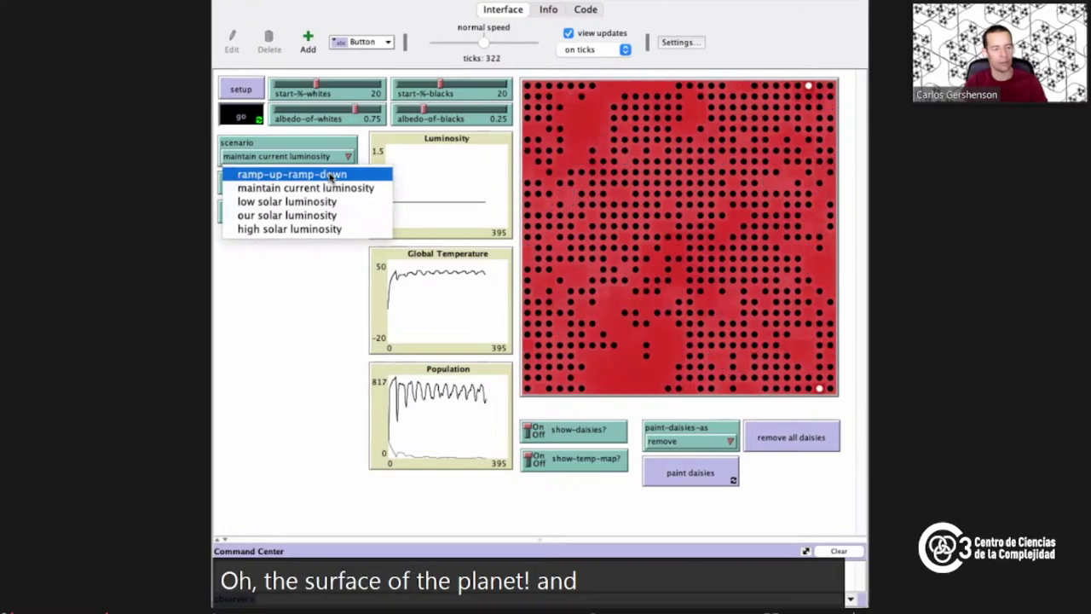
{"action": "left_click", "coordinate": [330, 175]}
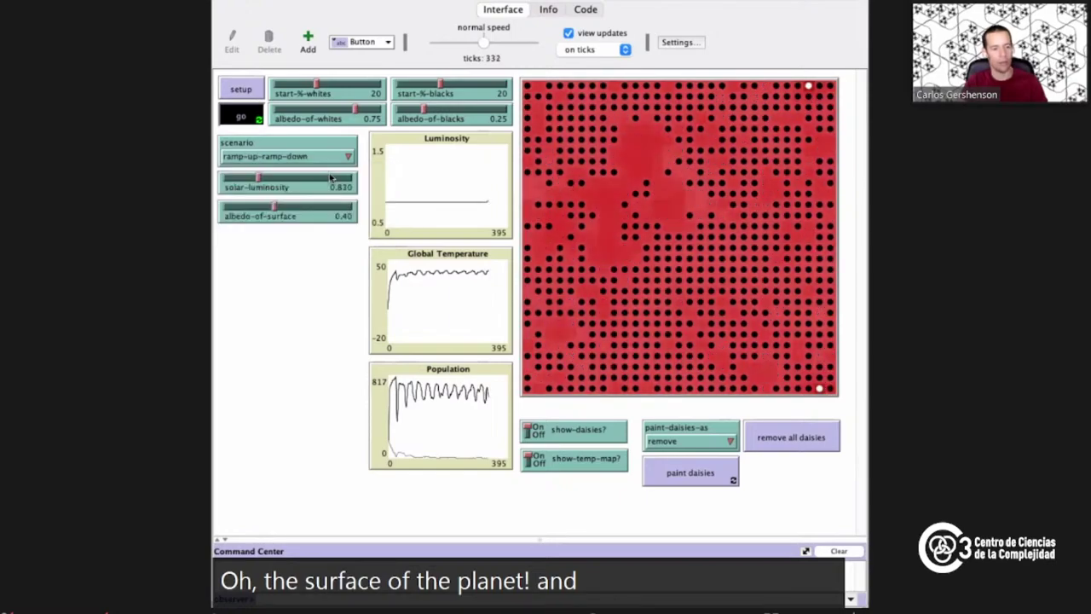